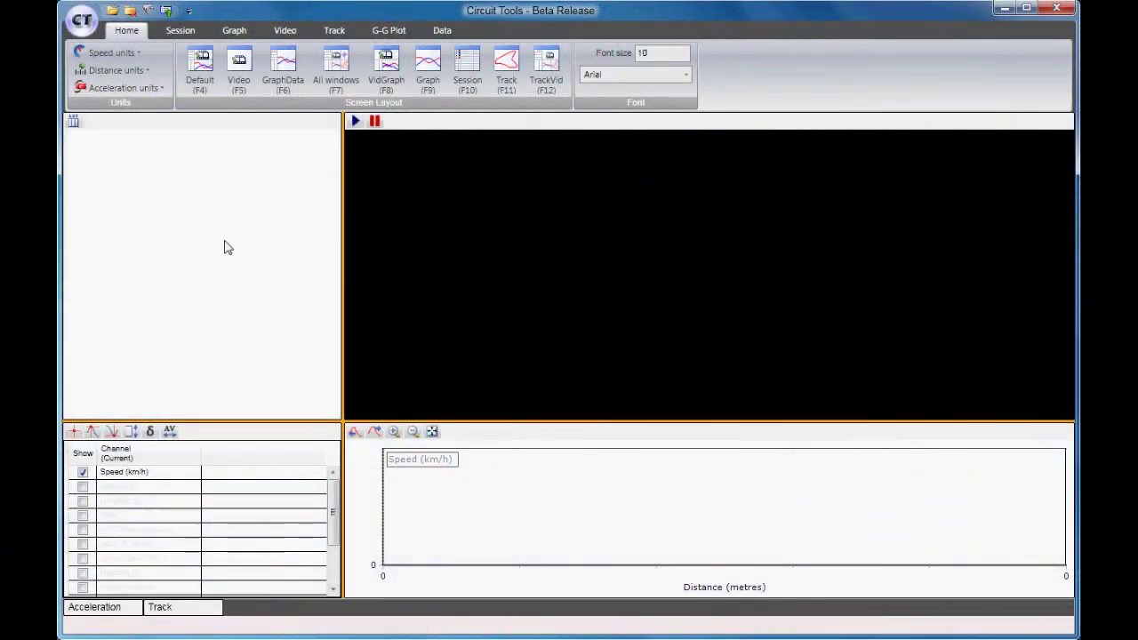
- Bring up the Open File dialog listing VBOX0002.vbo and VBOX0003.vbo in Funcup Misano
key("ctrl+o")
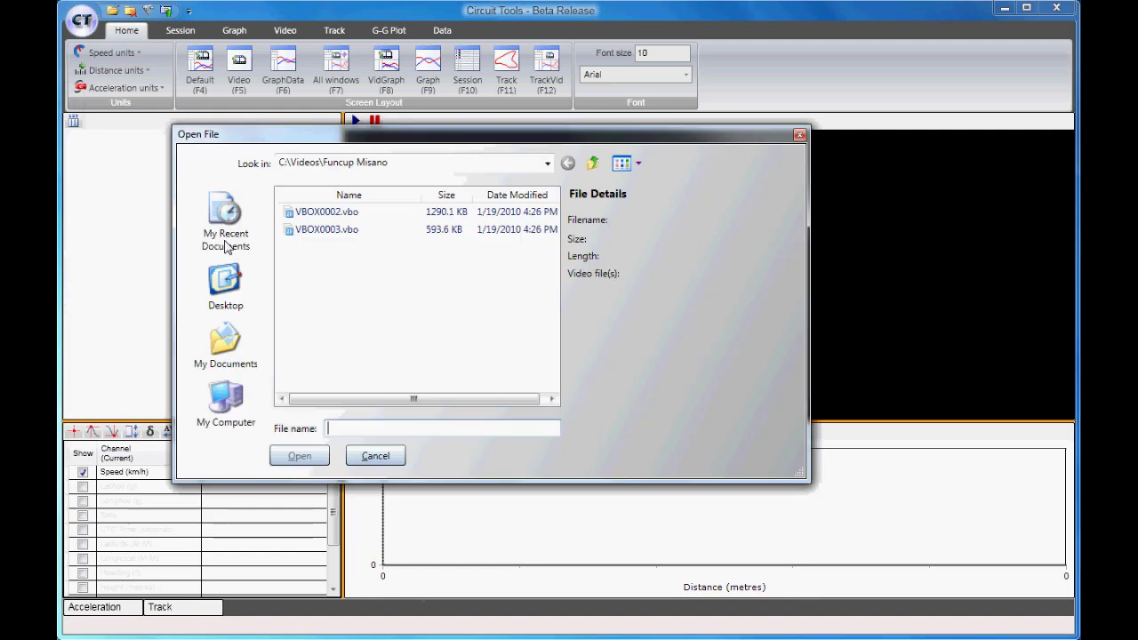
- Load VBOX0002.vbo and accept the detected Misano track with 10 laps and 6 sectors
double_click(352, 214)
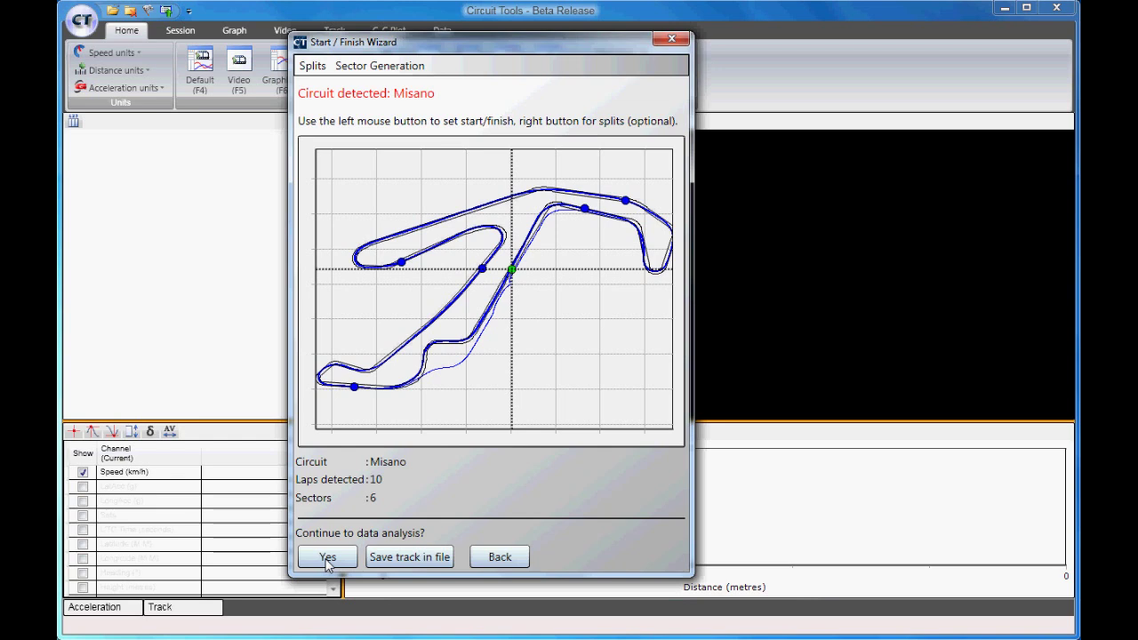
left_click(326, 560)
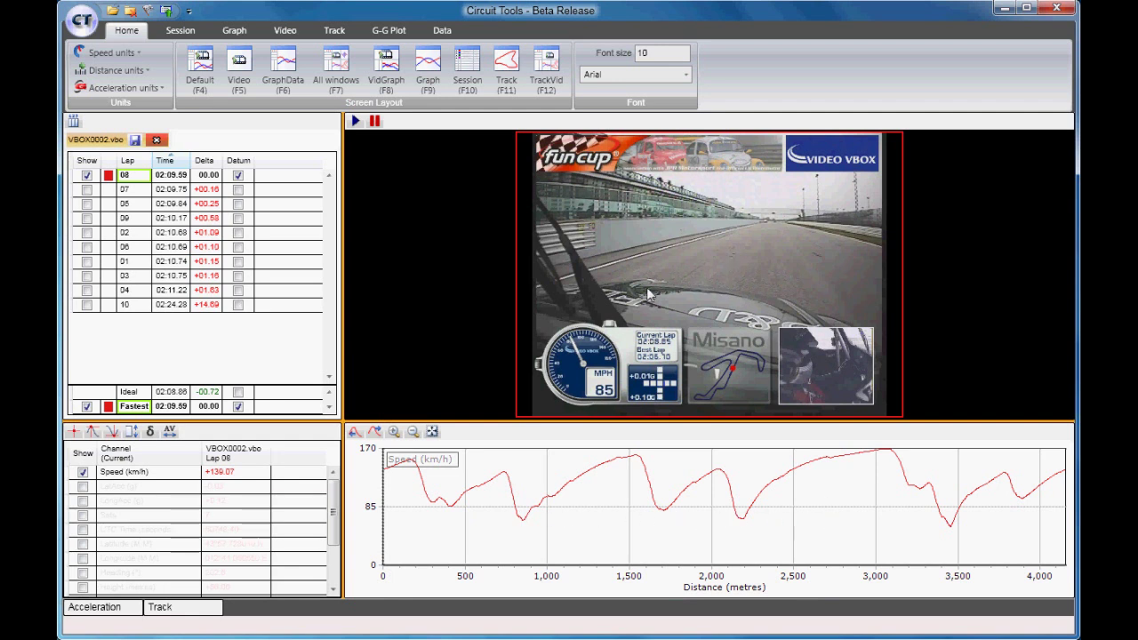
- Review lap 08's video at about 1,700, 2,200 and 2,650 m, then plot LatAcc
left_click(355, 124)
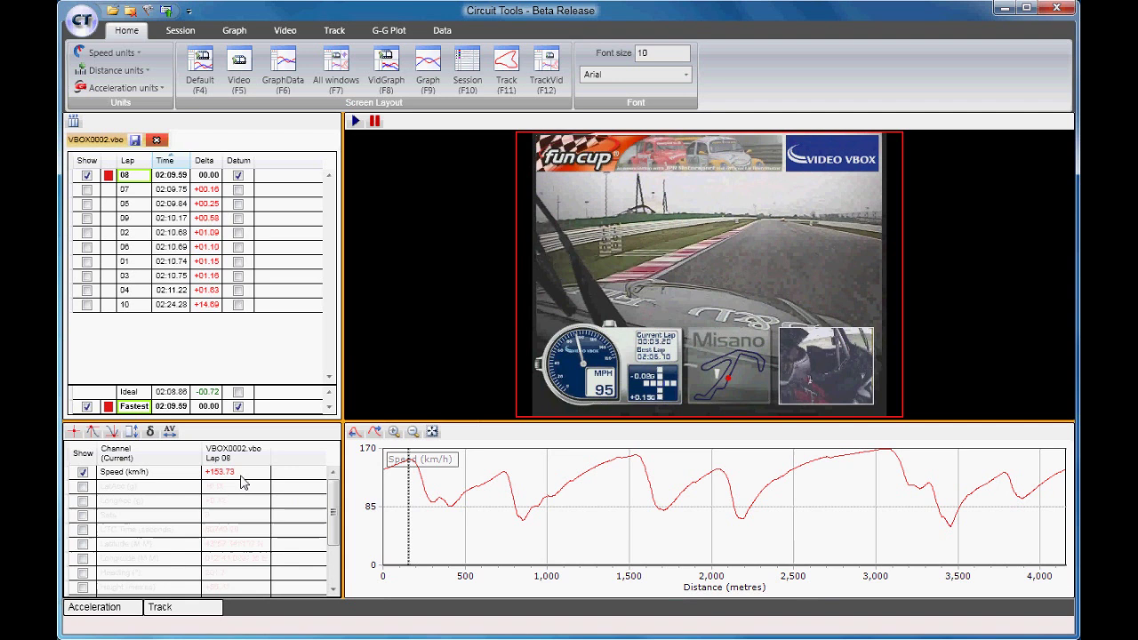
left_click(374, 121)
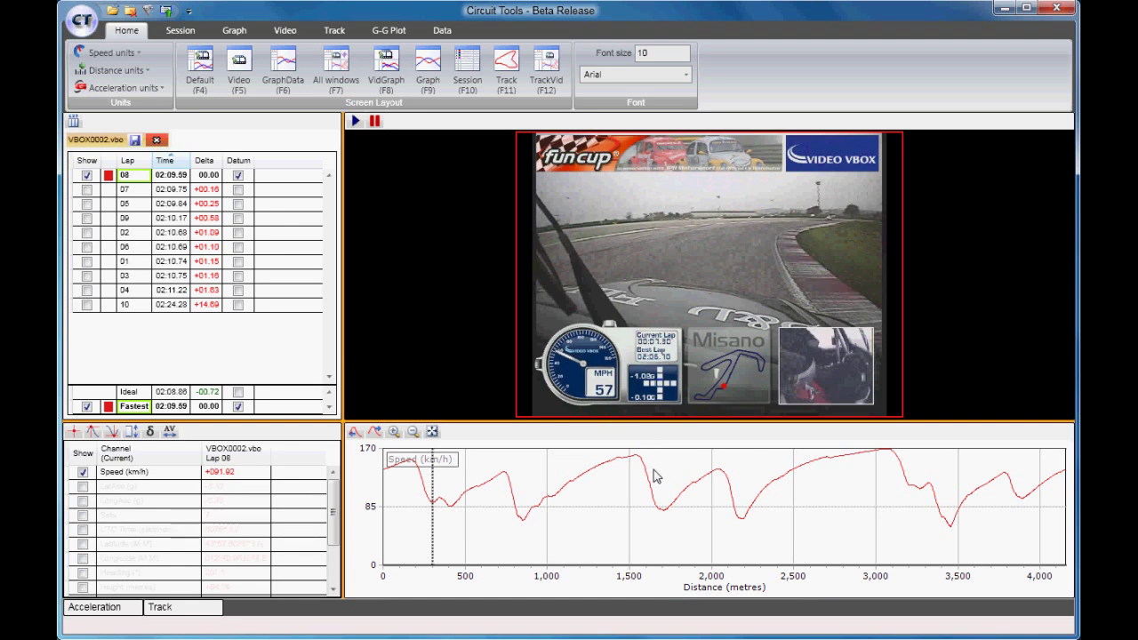
left_click(664, 512)
left_click(743, 528)
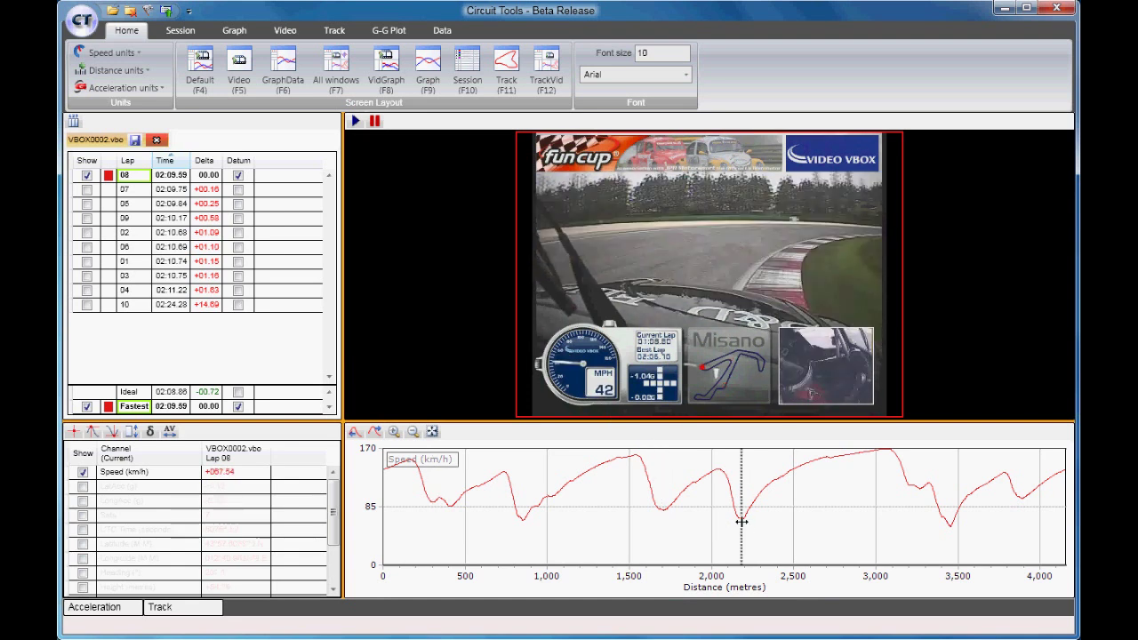
left_click(819, 508)
left_click(354, 121)
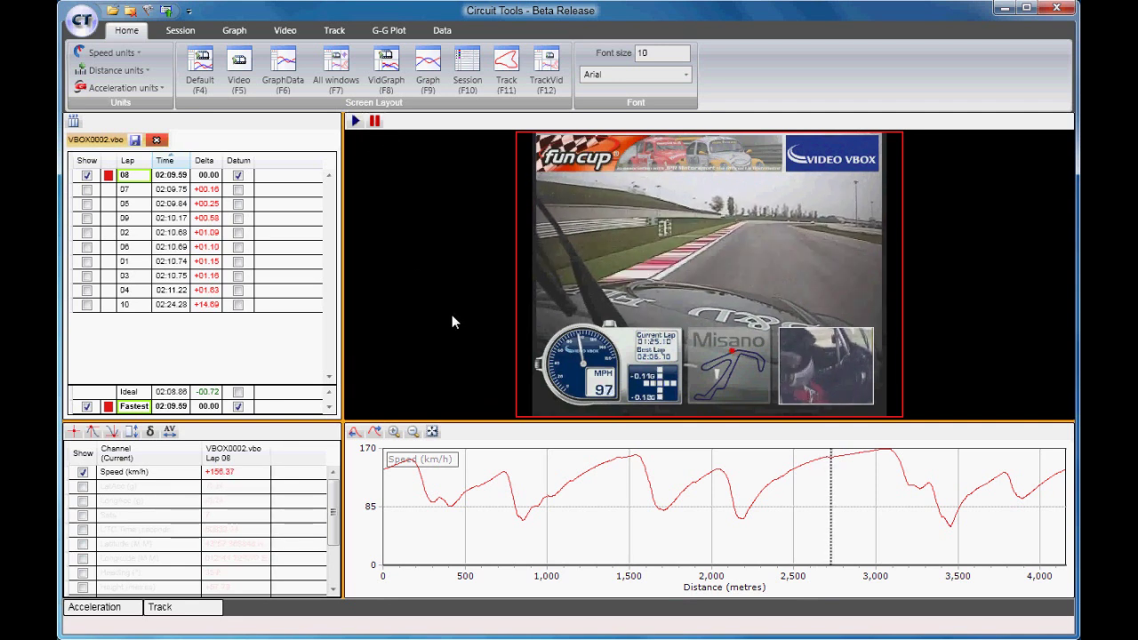
left_click(83, 486)
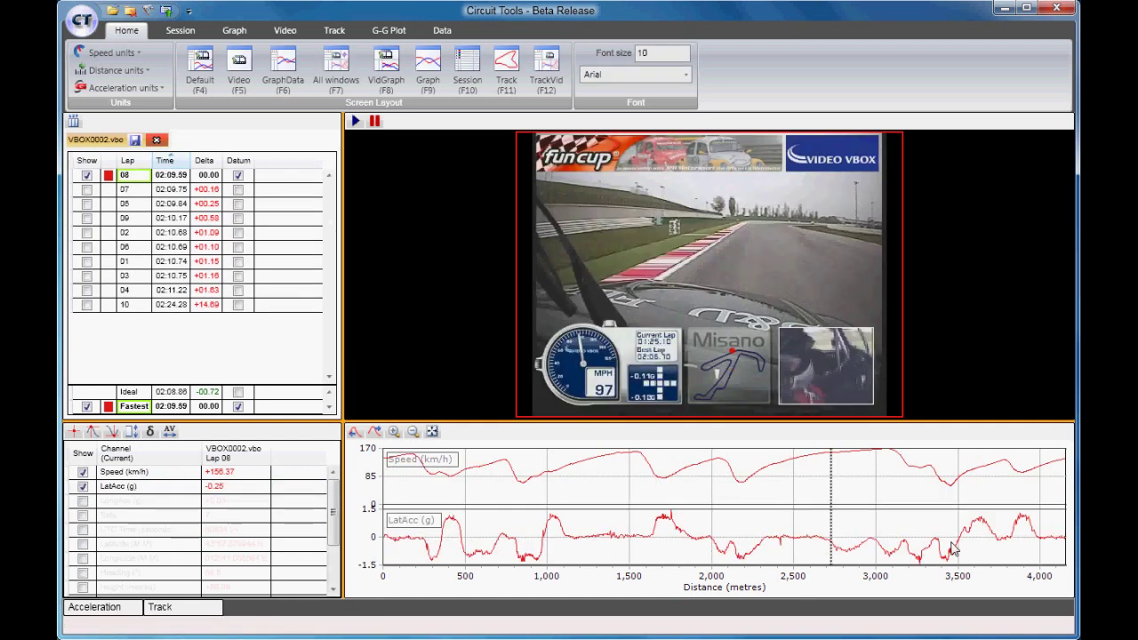
- Add lap 07 to the comparison and play both laps' onboard videos together
left_click(87, 190)
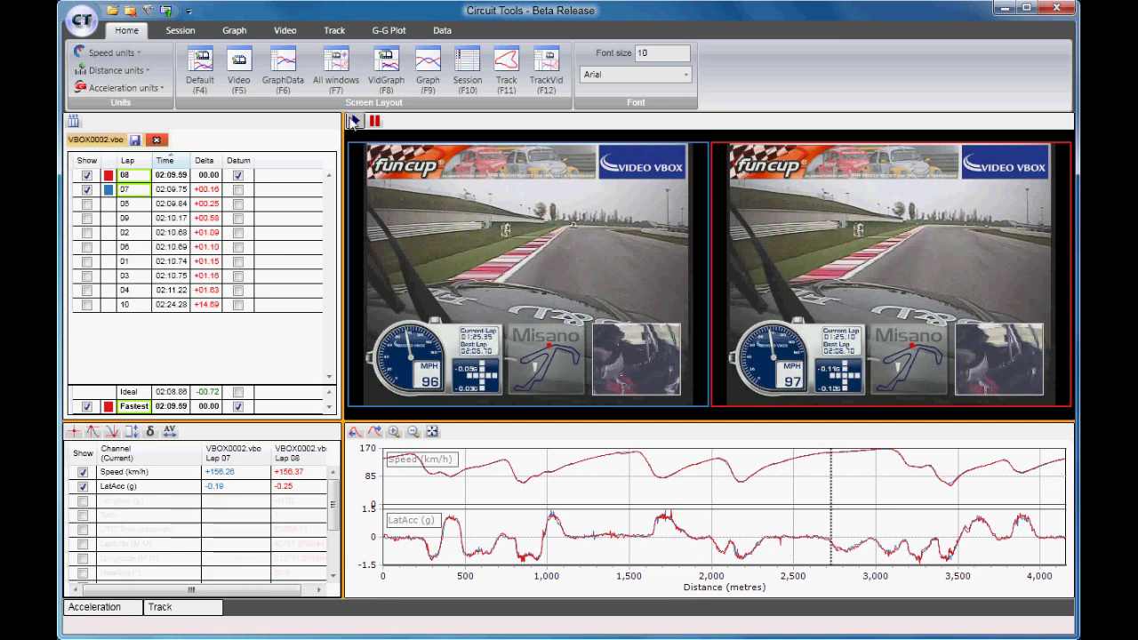
left_click(354, 121)
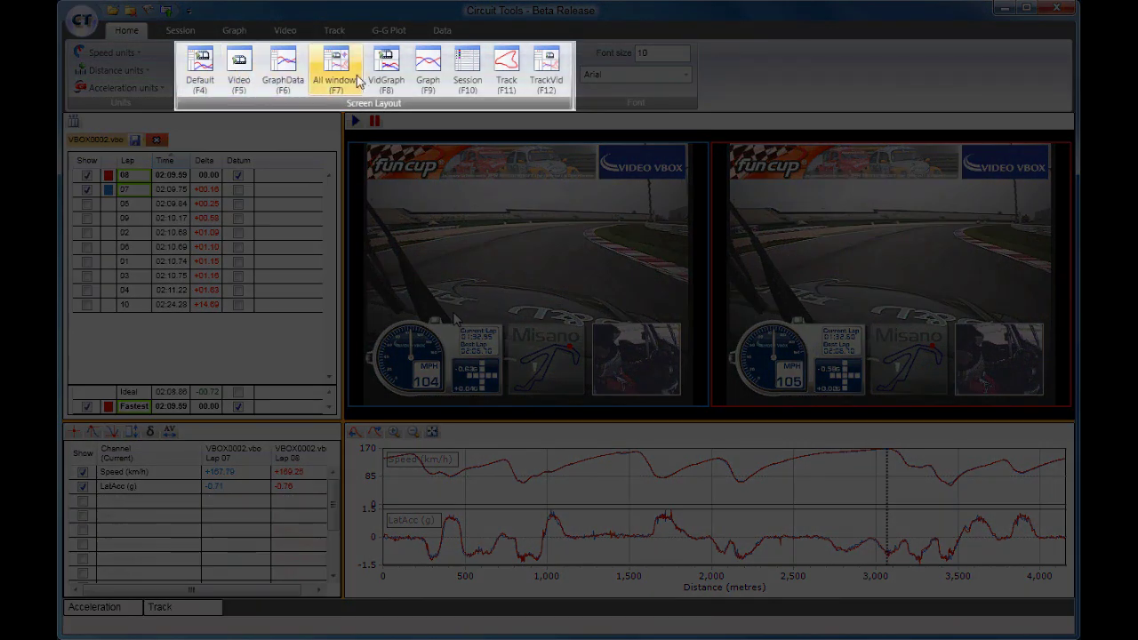
- Switch to the enlarged two-video layout and play, then pause both laps
left_click(241, 78)
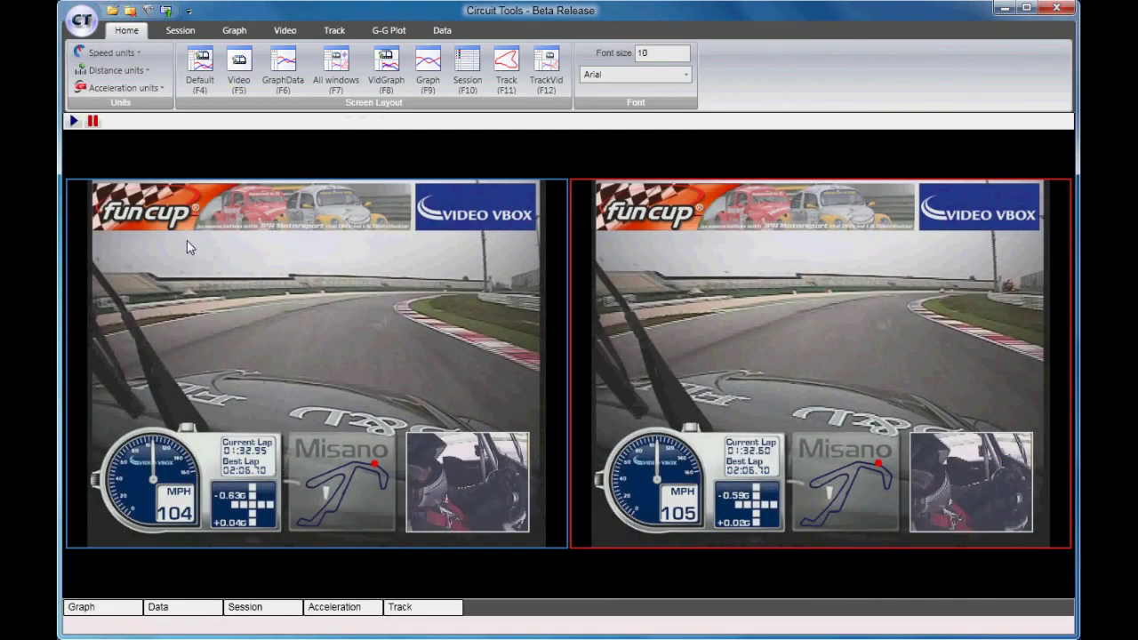
left_click(73, 121)
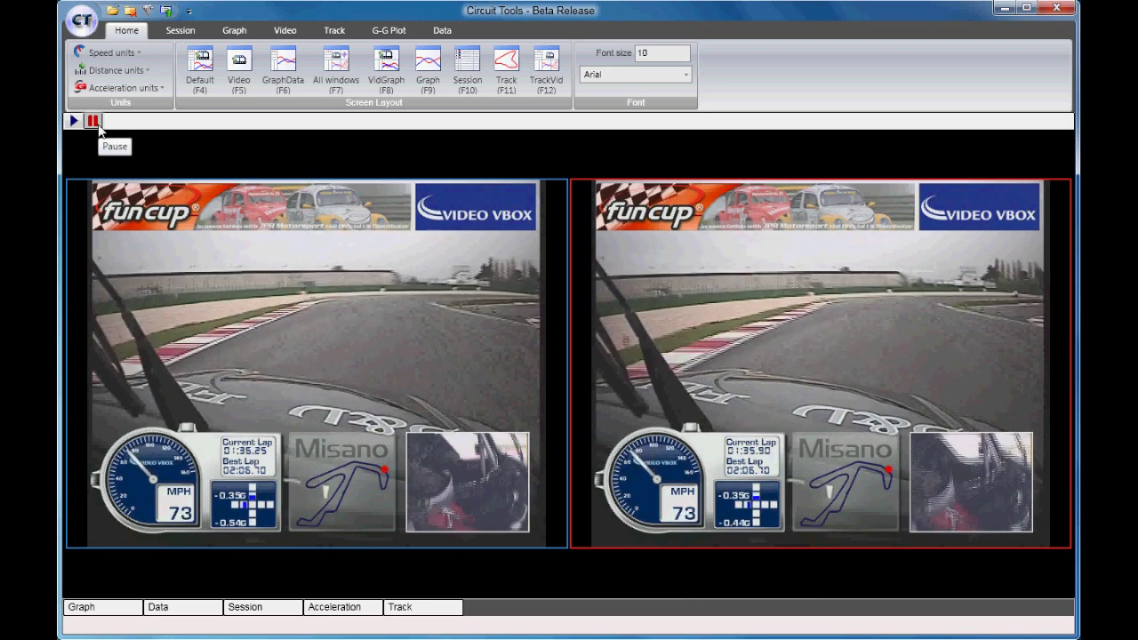
left_click(98, 124)
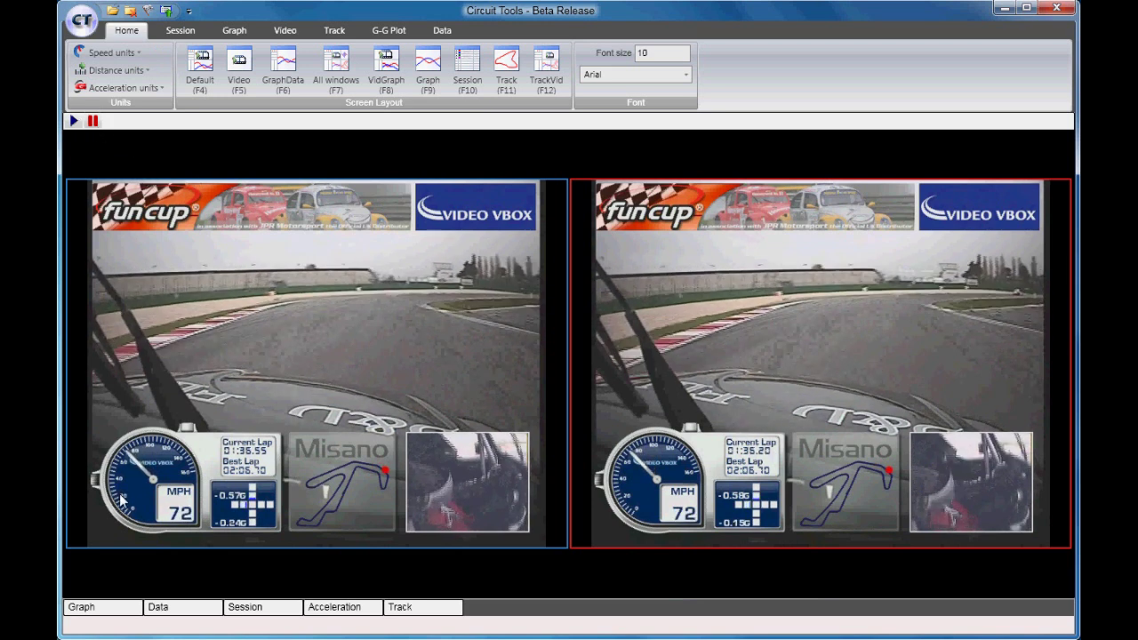
- Remove the LatAcc channel from the graph via the Data panel
left_click(114, 613)
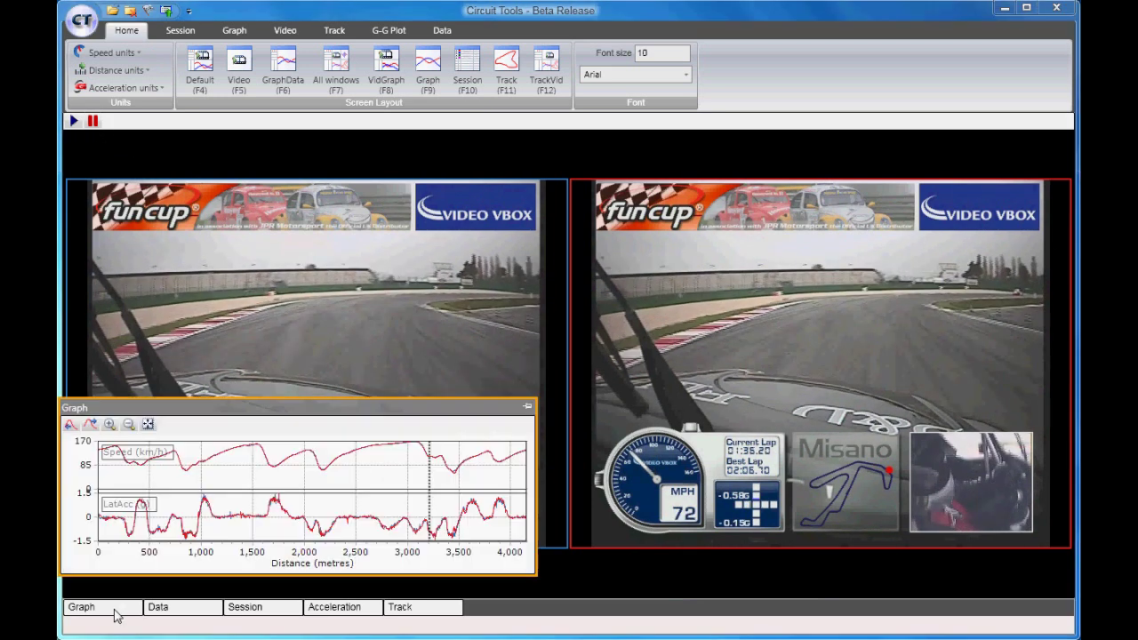
left_click(156, 615)
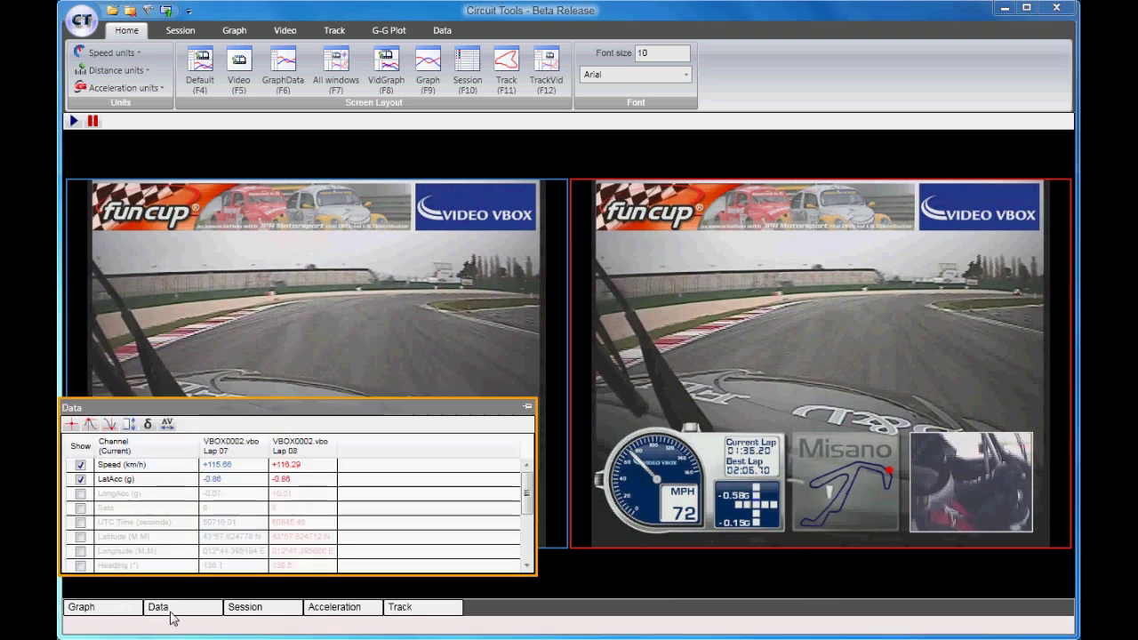
left_click(80, 479)
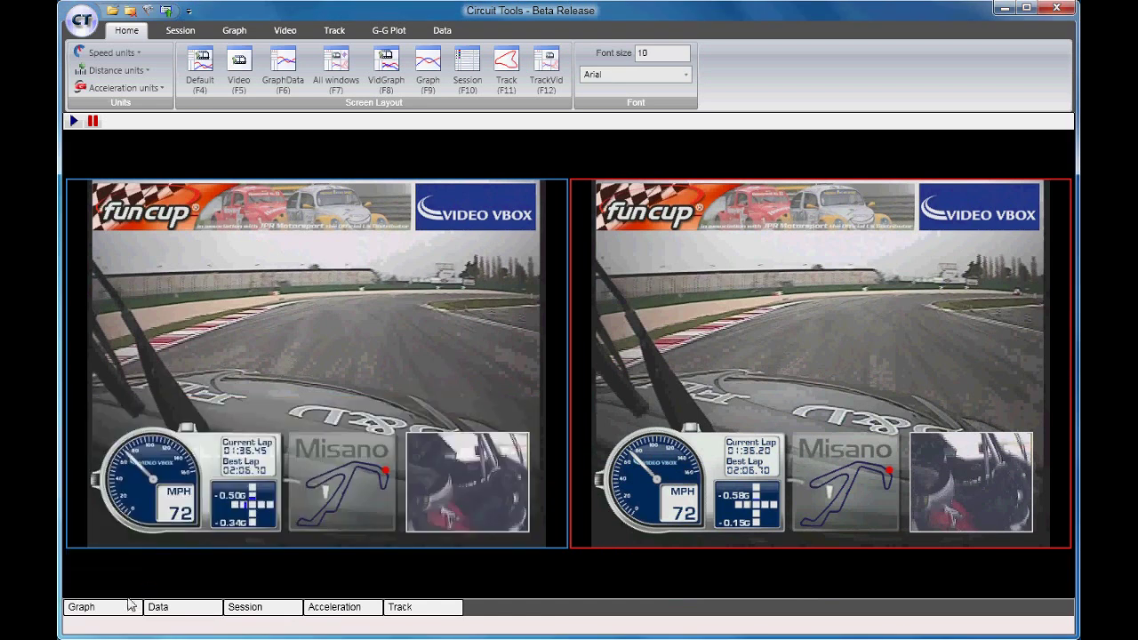
- Seek both videos to about 800, 1,550 and 3,150 m, then show the full track map
left_click(105, 612)
left_click(183, 504)
left_click(259, 493)
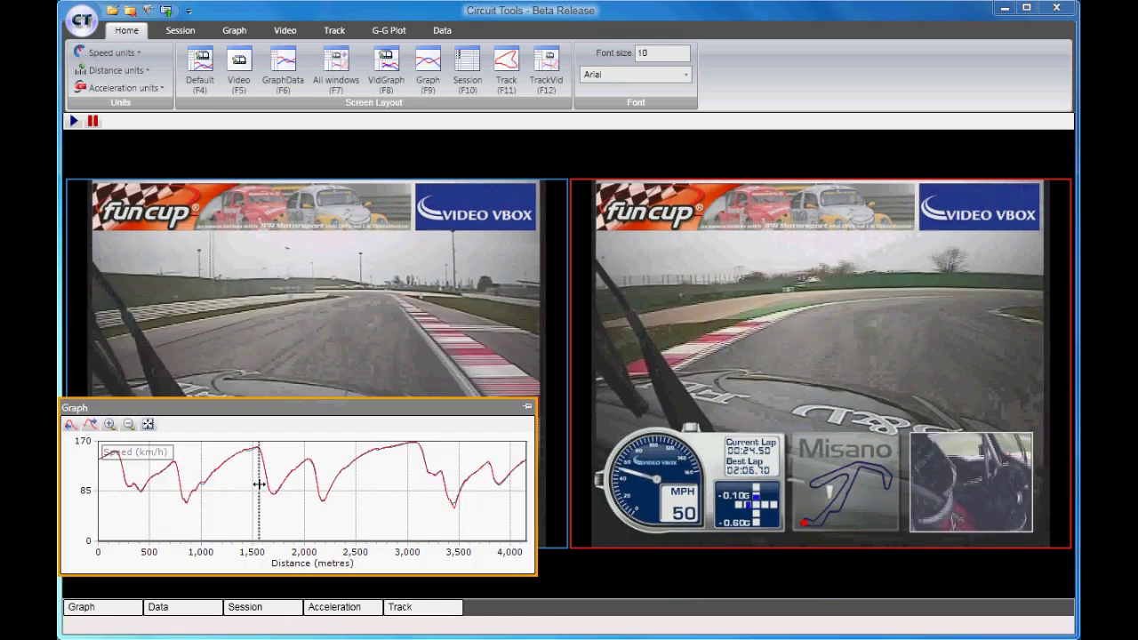
left_click(421, 469)
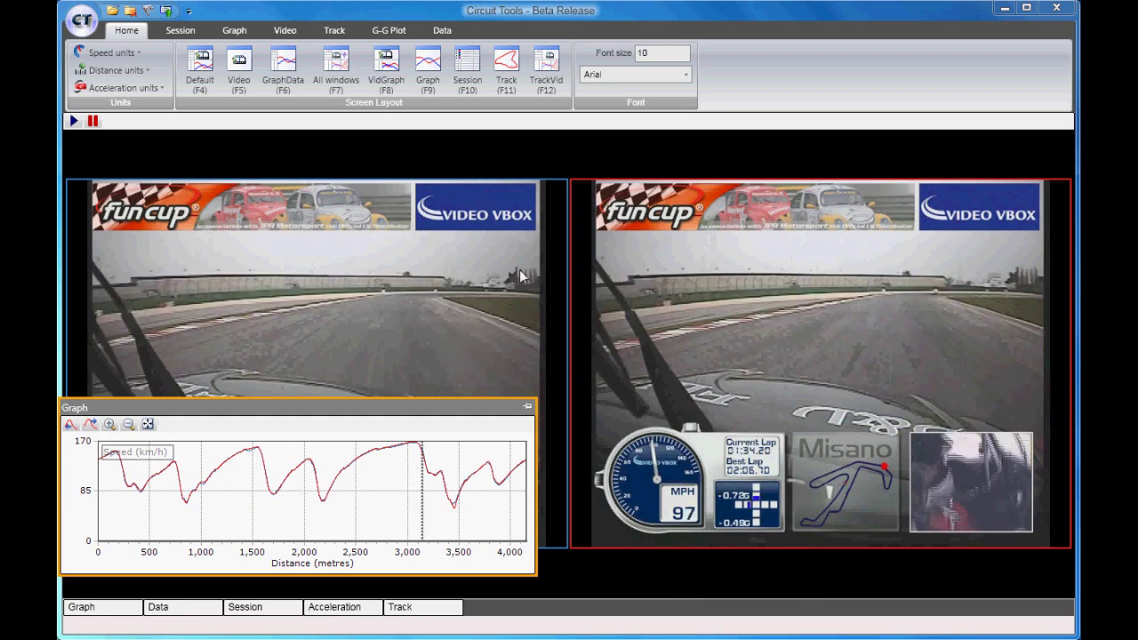
left_click(73, 121)
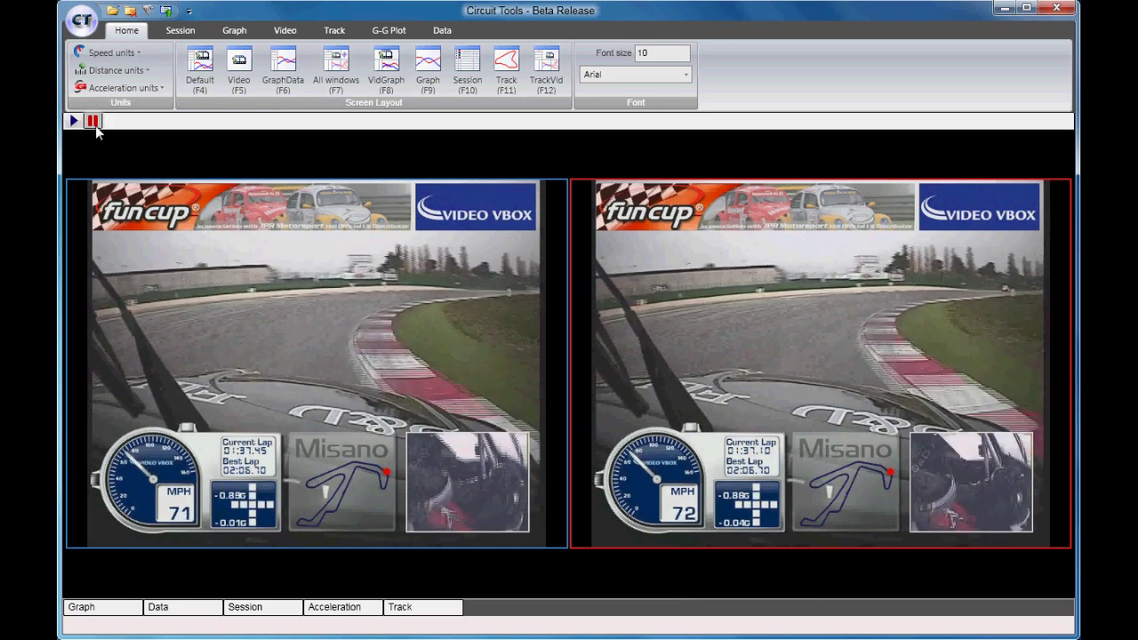
left_click(93, 122)
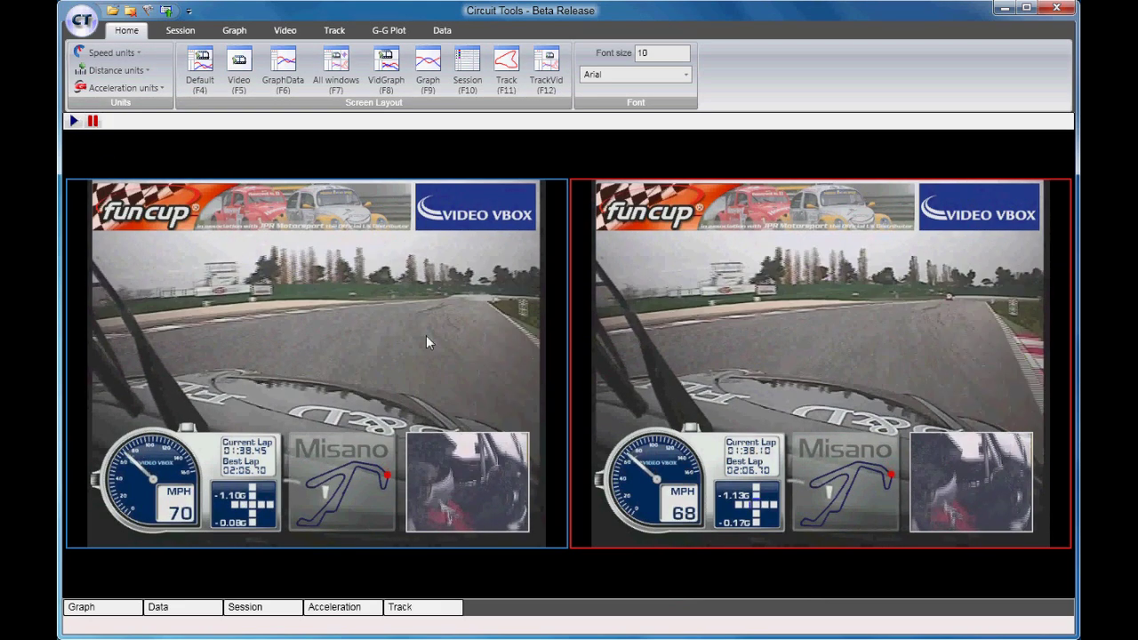
key("F11")
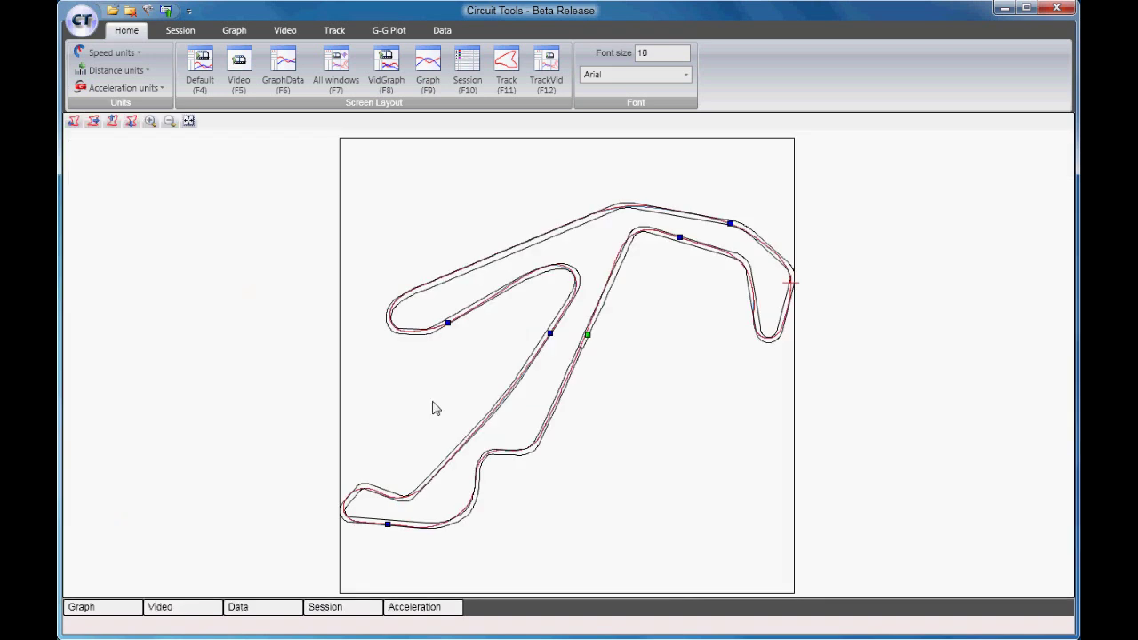
- Zoom into the hairpin on the track map, pan around, then restore the full circuit view
left_click_drag(660, 176, 821, 372)
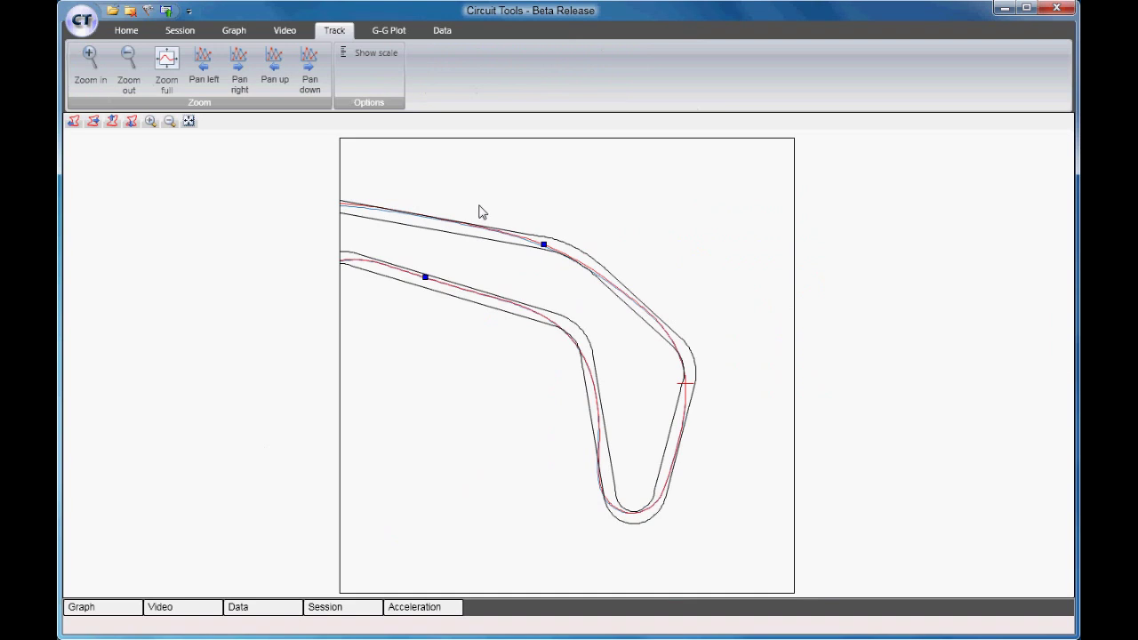
left_click_drag(477, 210, 719, 498)
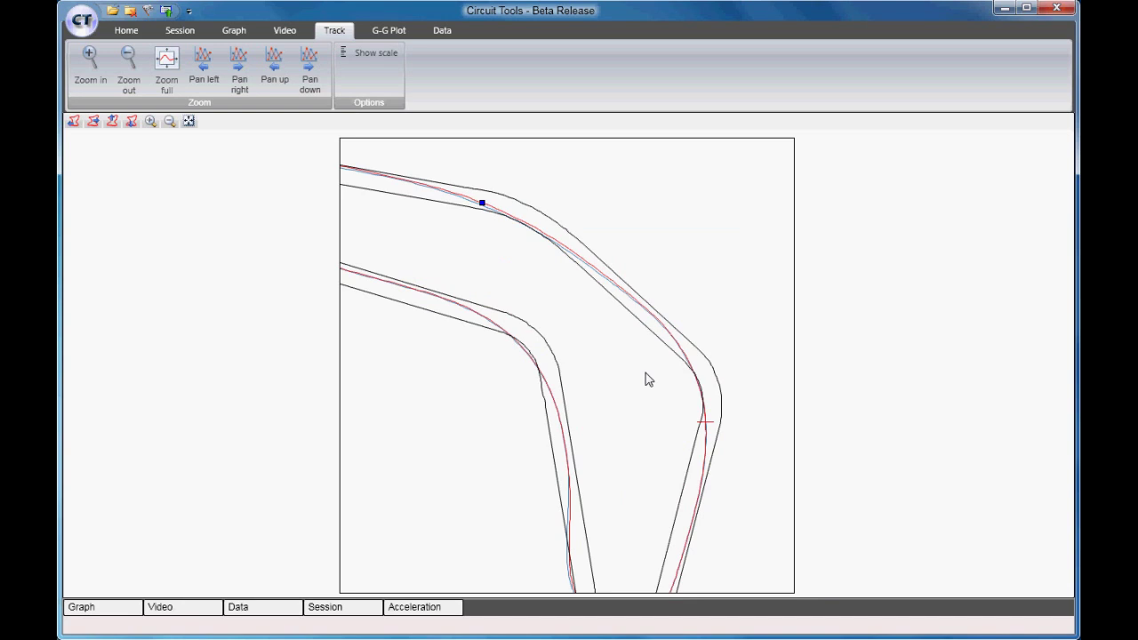
left_click_drag(646, 380, 696, 320)
left_click_drag(528, 306, 620, 453)
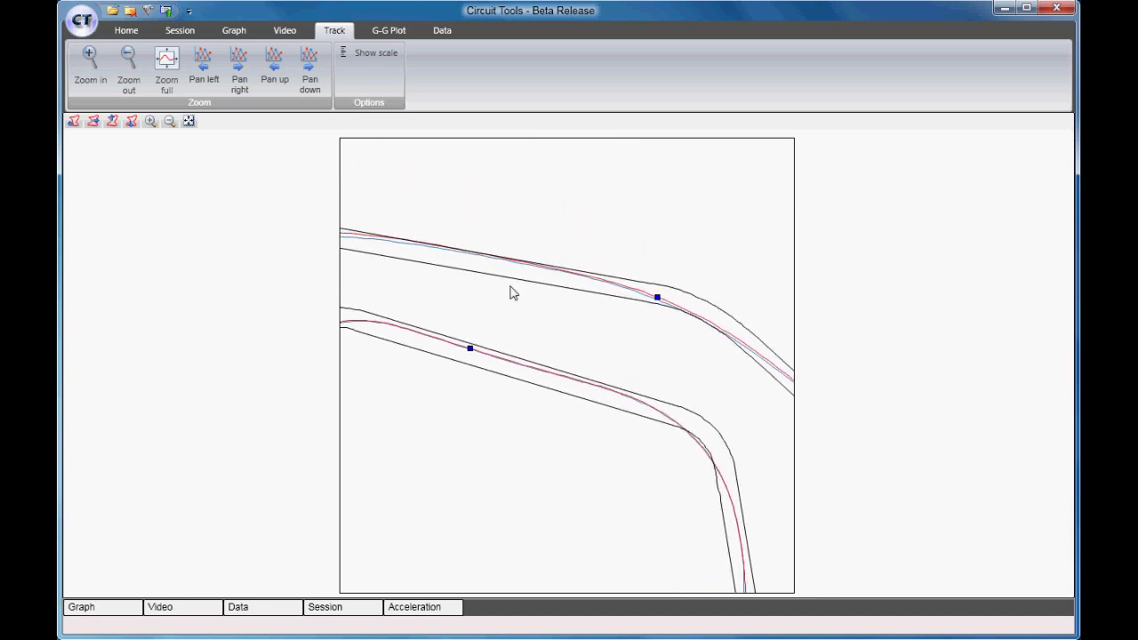
left_click(189, 122)
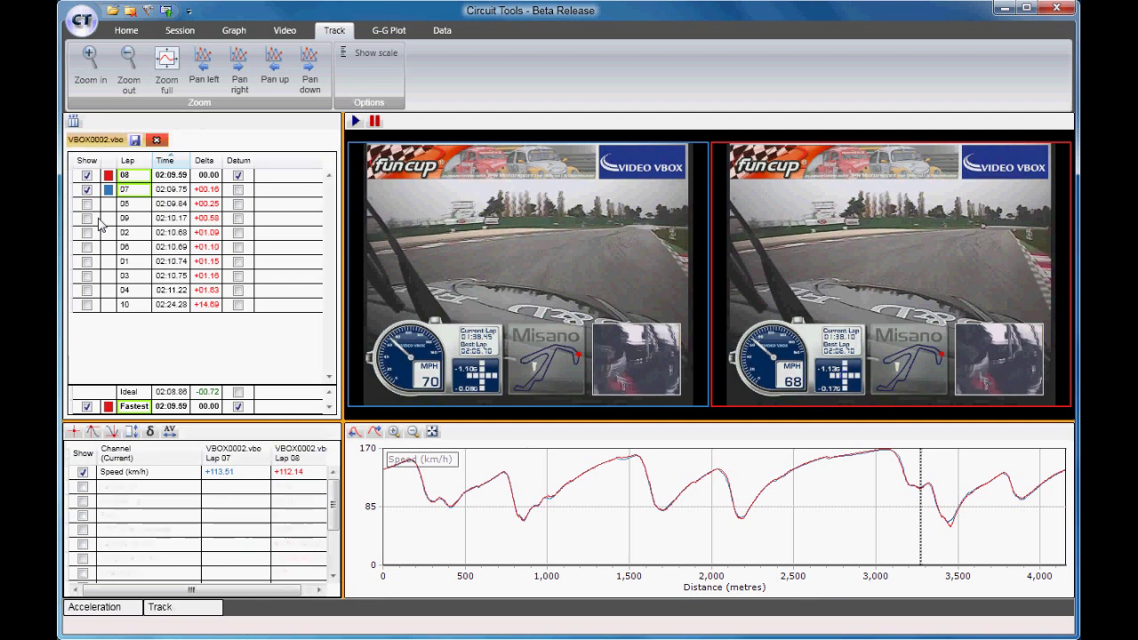
- Hide lap 07, load VBOX0003.vbo, and return to VBOX0002.vbo's lap list
left_click(87, 190)
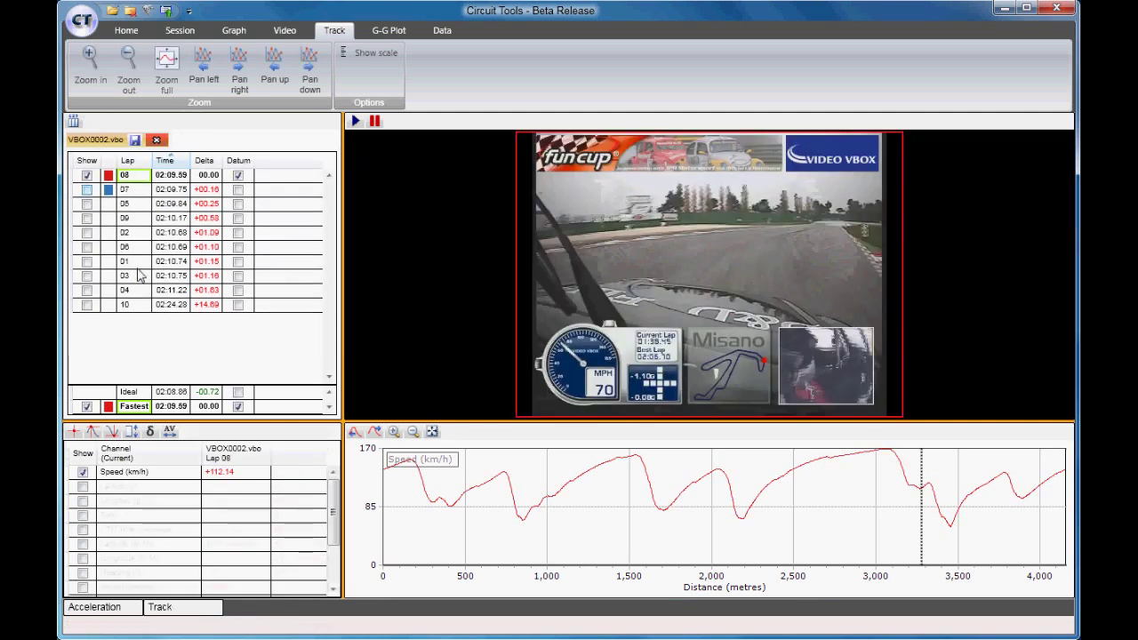
double_click(235, 361)
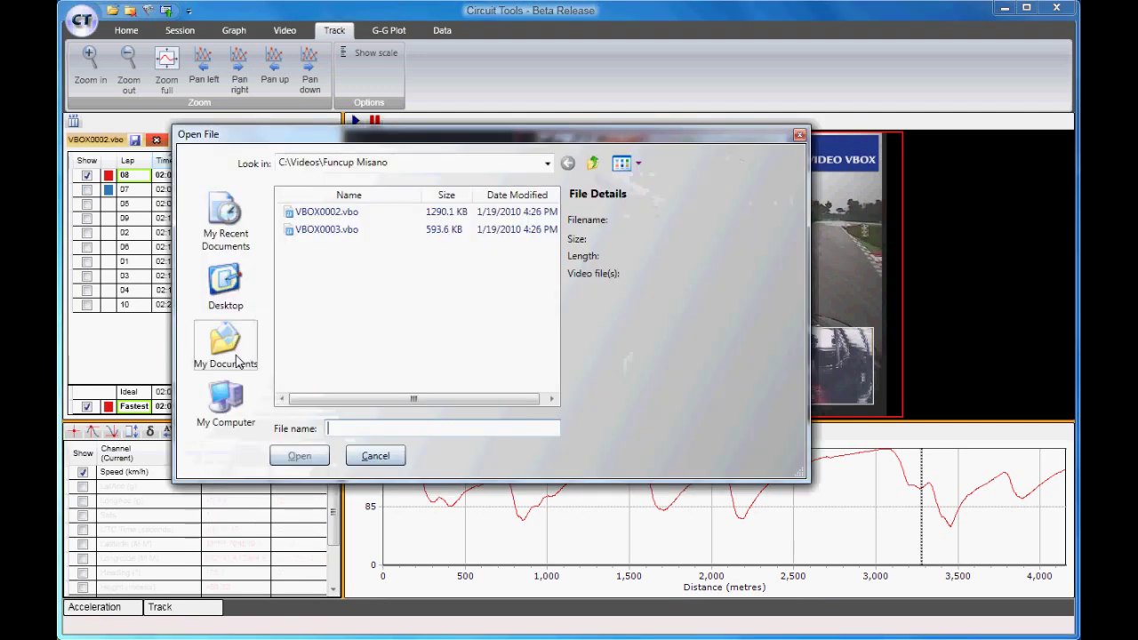
double_click(325, 230)
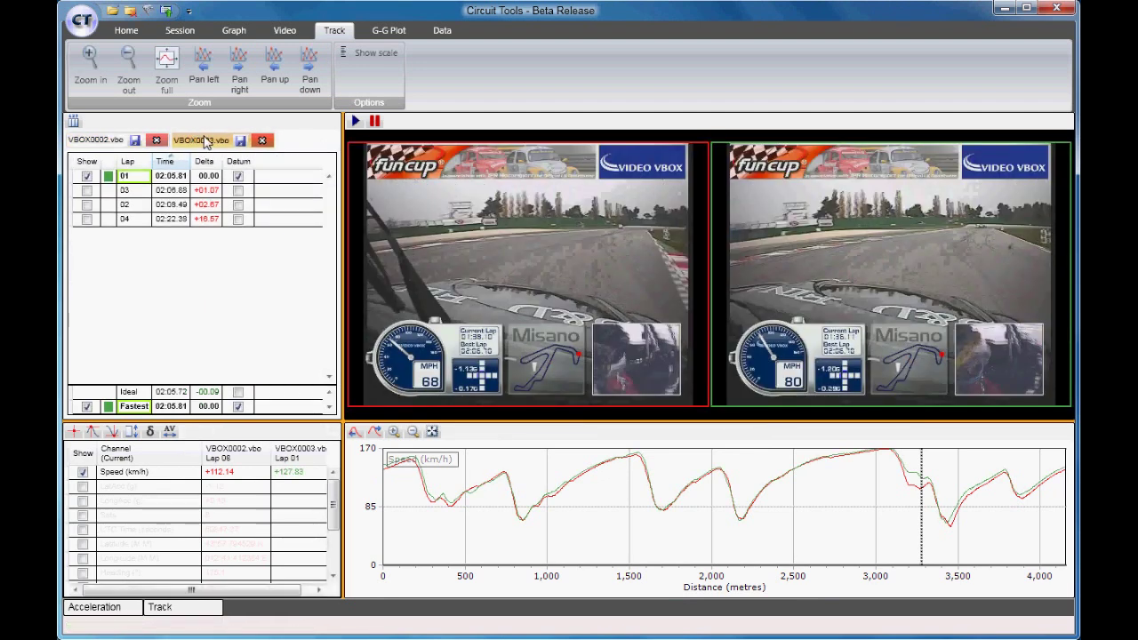
left_click(98, 142)
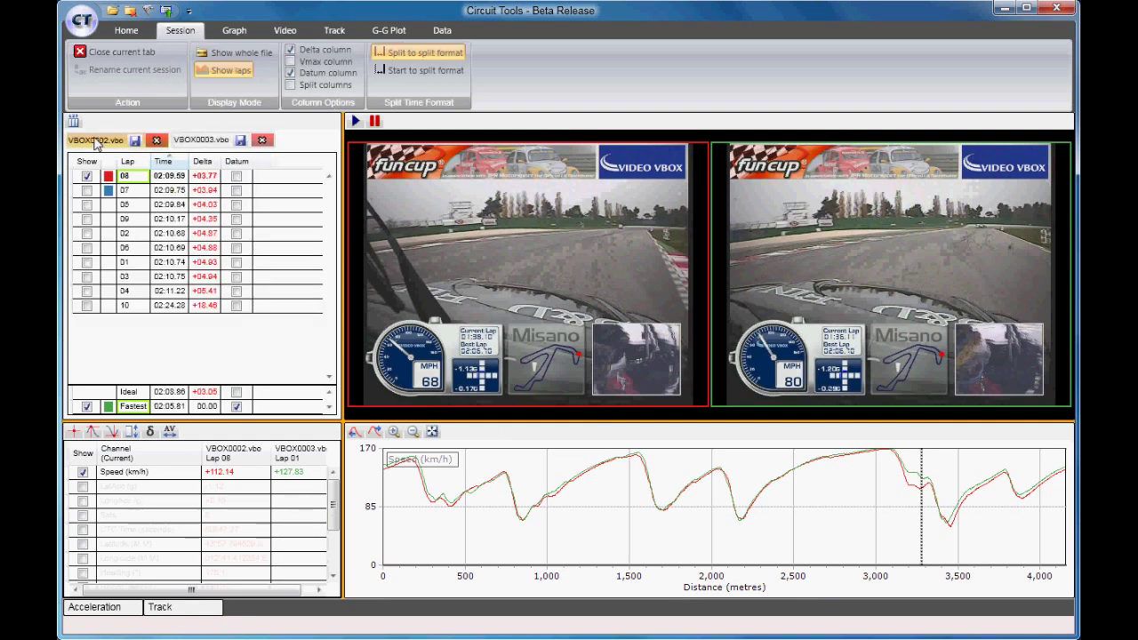
- Play and pause both sessions' videos, then add split sector columns to VBOX0002.vbo's laps
left_click(202, 142)
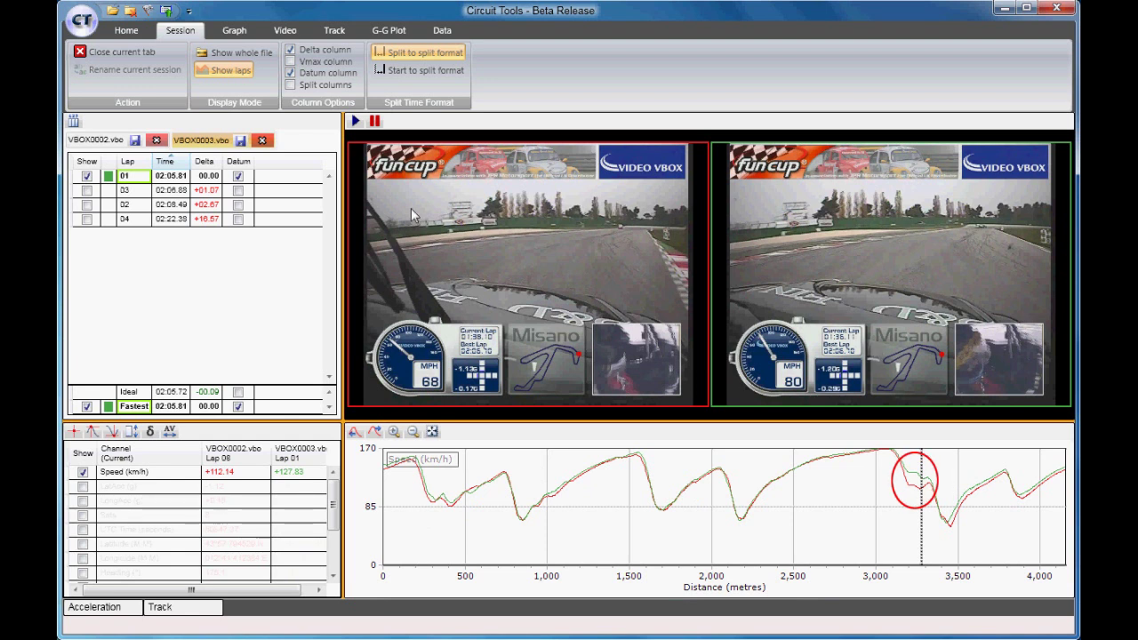
left_click(355, 121)
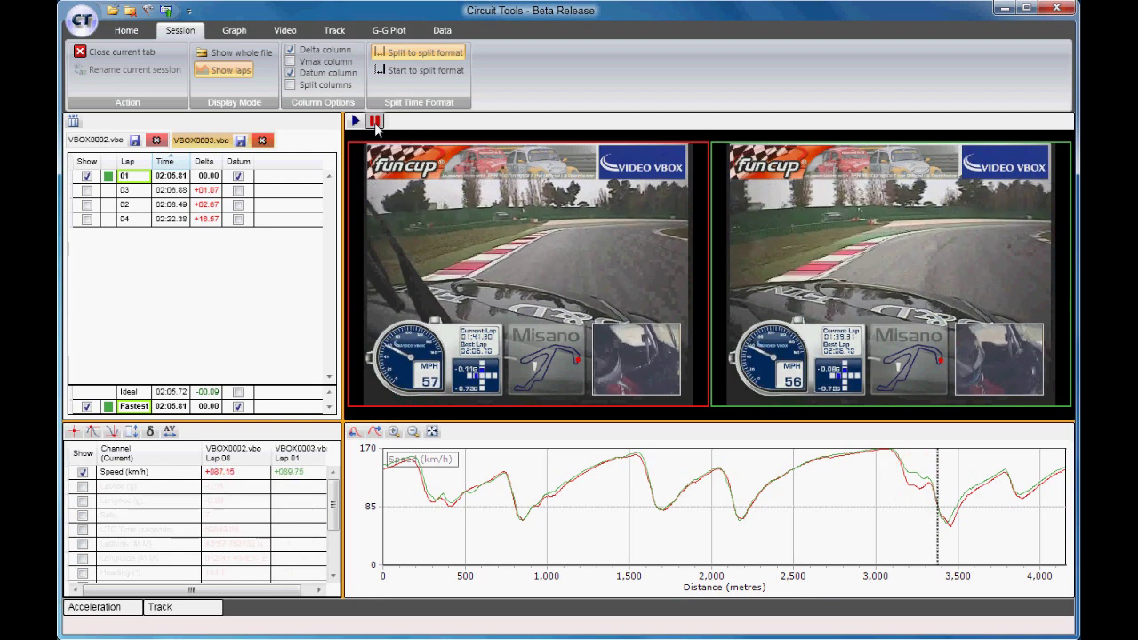
left_click(374, 123)
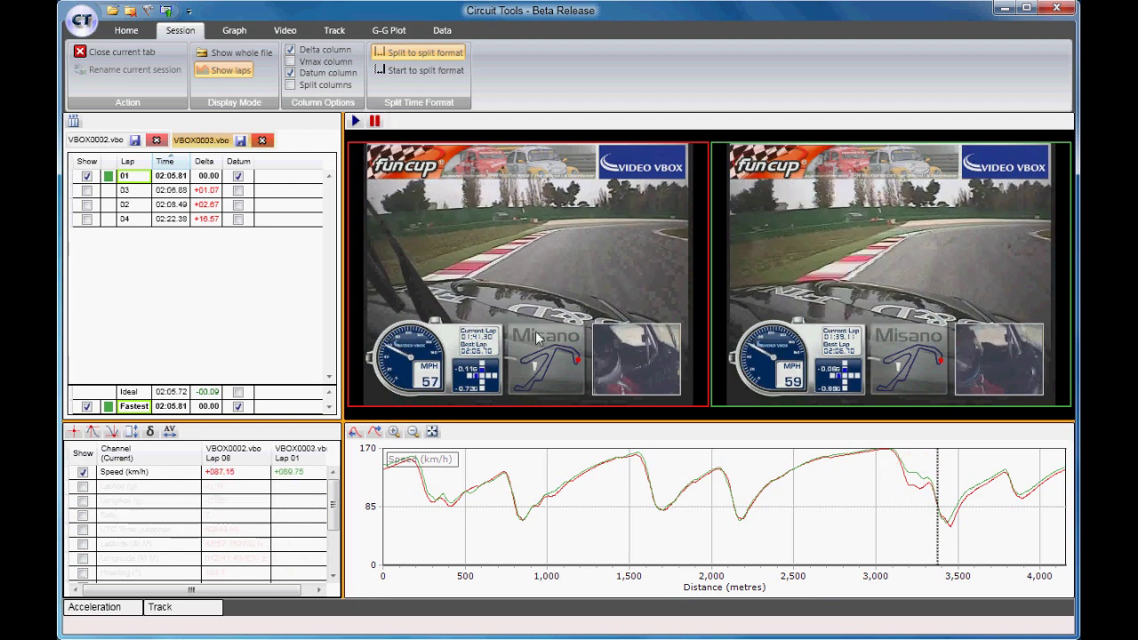
left_click(87, 141)
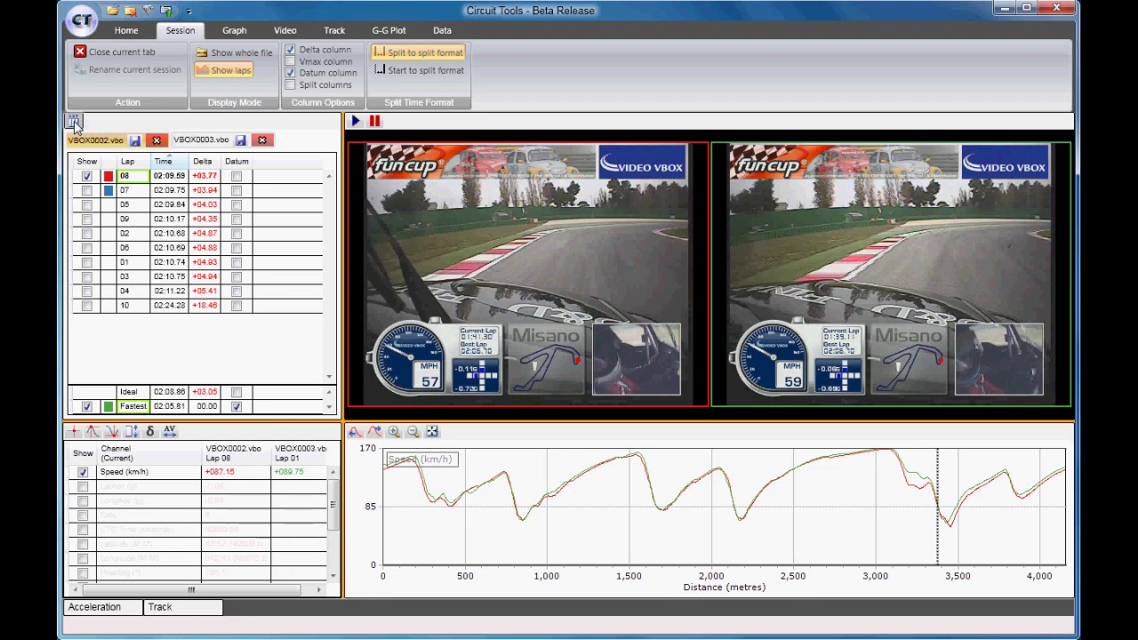
left_click(290, 84)
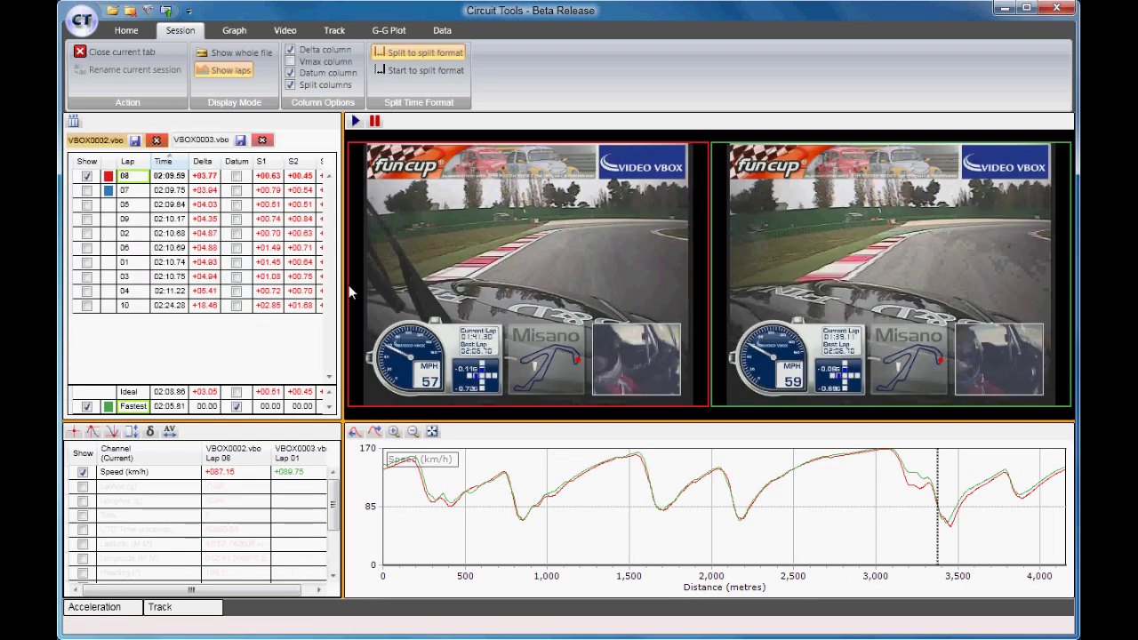
- Widen the lap table to show S1–S6, then jump to lap 08's sector S5 (+01.66)
left_click_drag(342, 285, 473, 286)
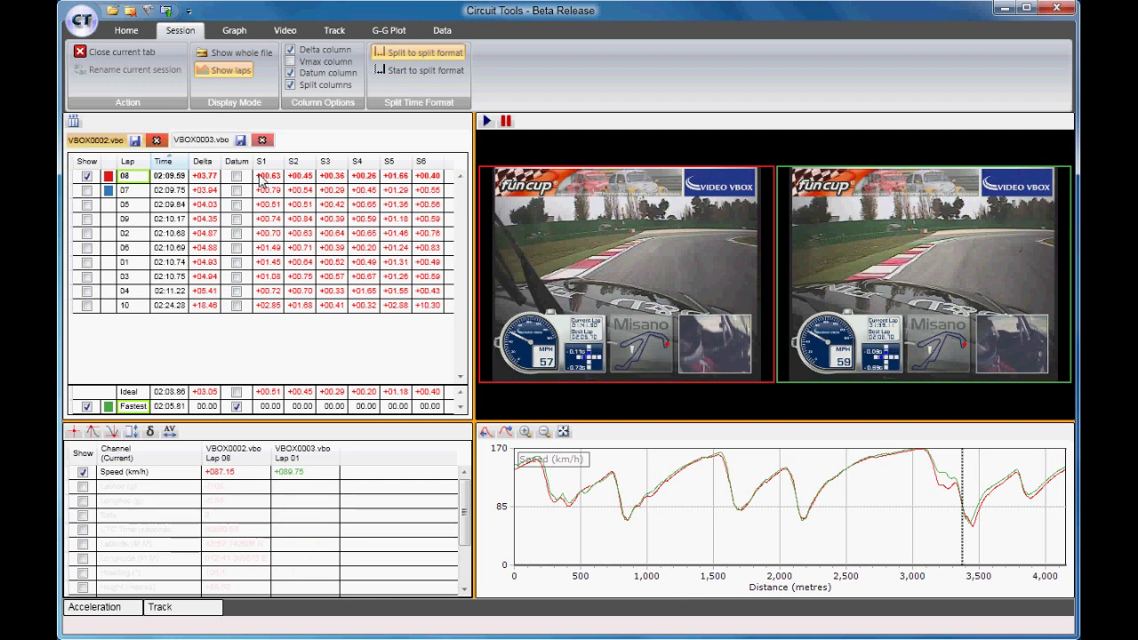
left_click(399, 176)
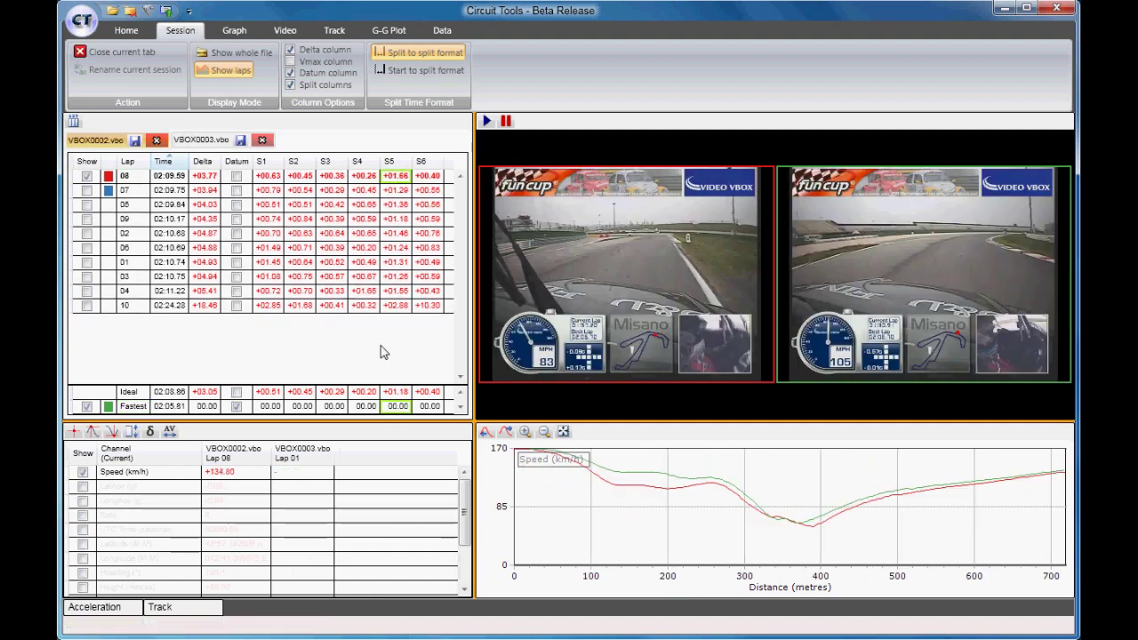
left_click(518, 480)
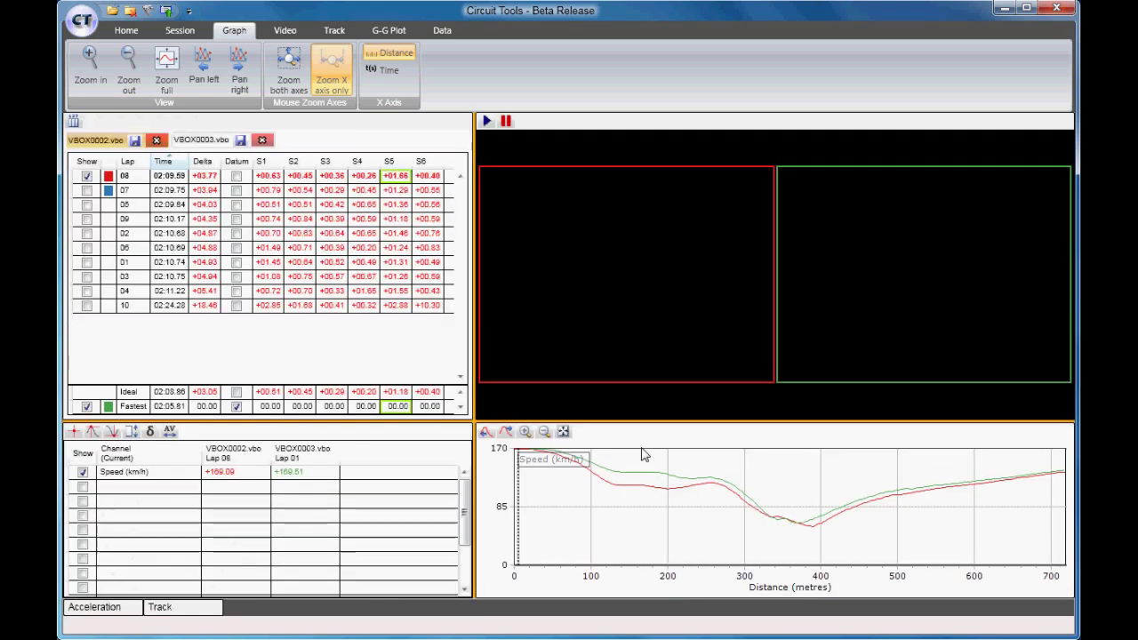
- Nudge the graph cursor at sector 5's start and maximize the two onboard videos
left_click(519, 488)
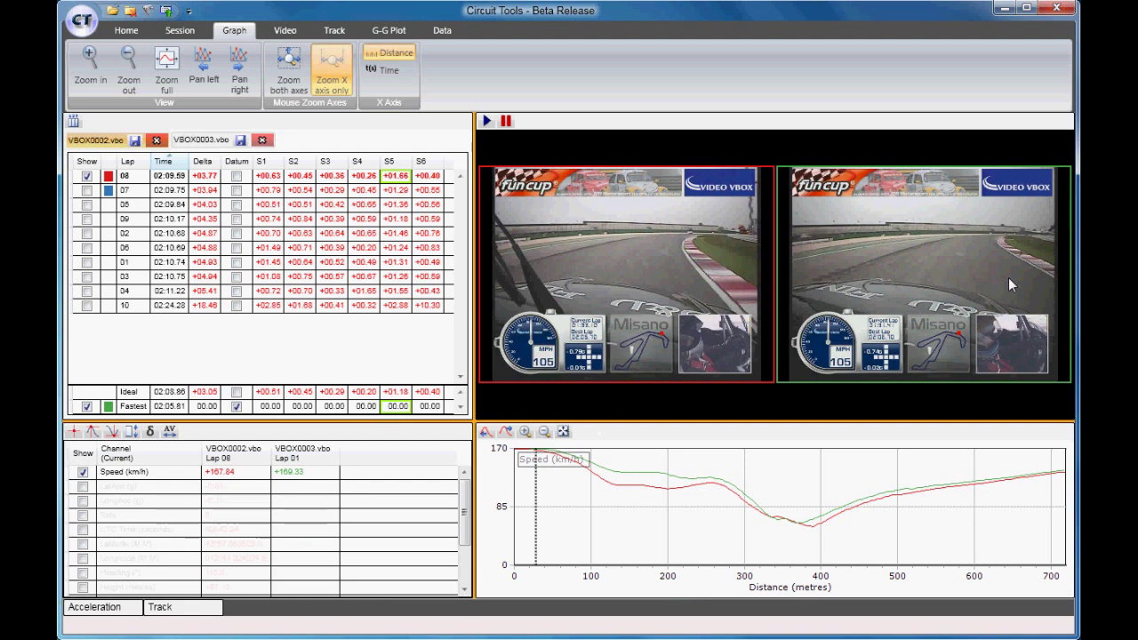
double_click(629, 407)
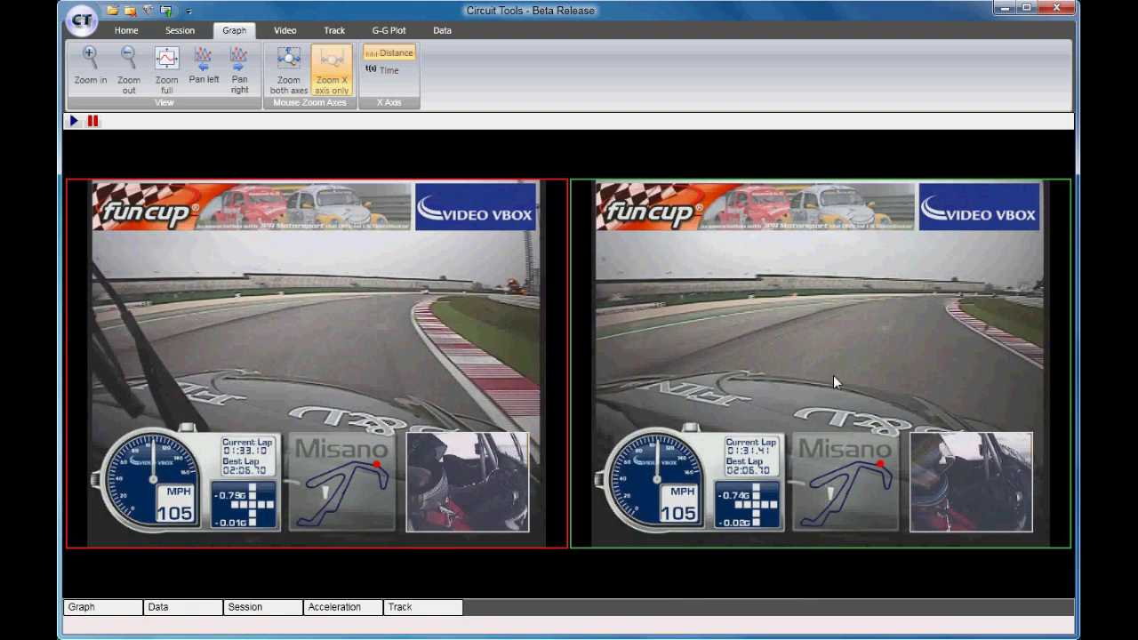
- Zoom the track map into its top-right corner, then return to the tiled layout
key("ctrl+Tab")
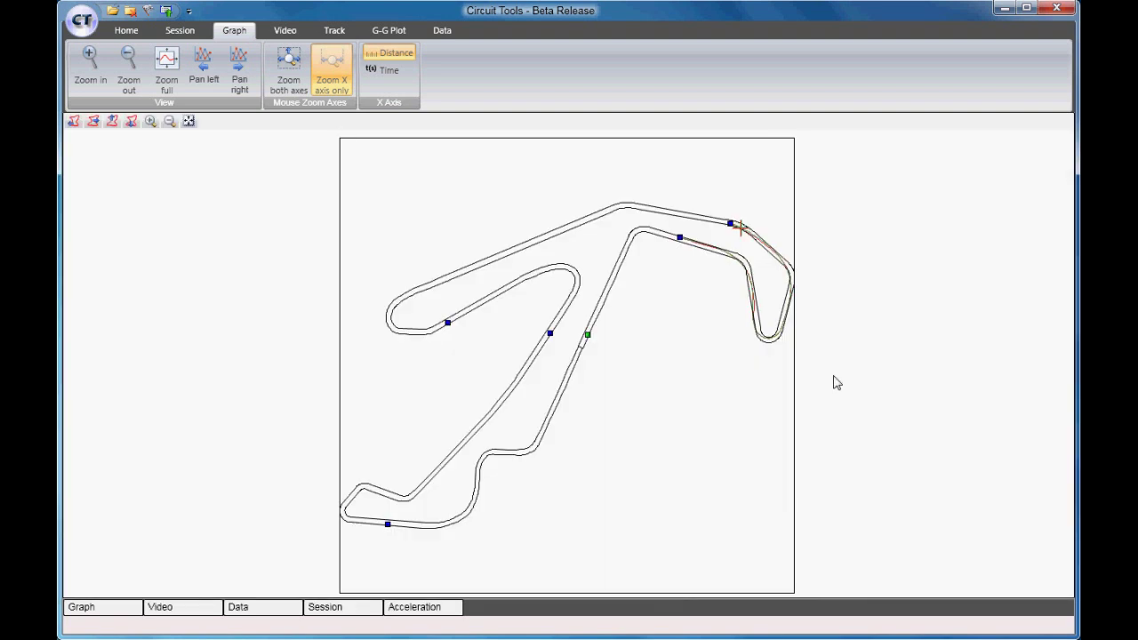
left_click_drag(706, 192, 783, 280)
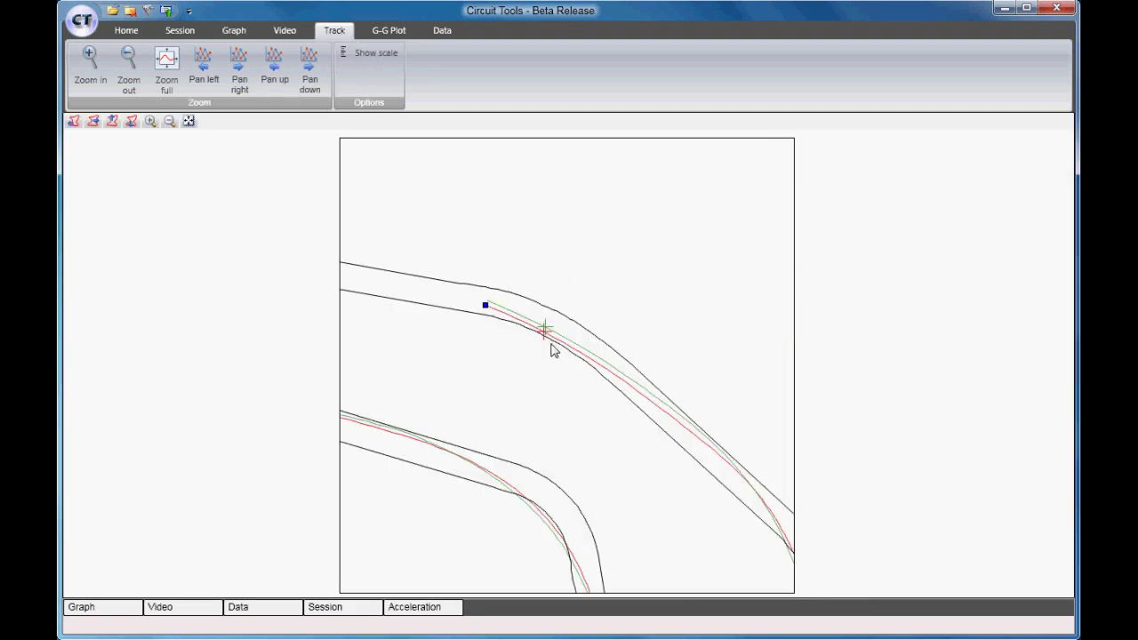
key("ctrl+Tab")
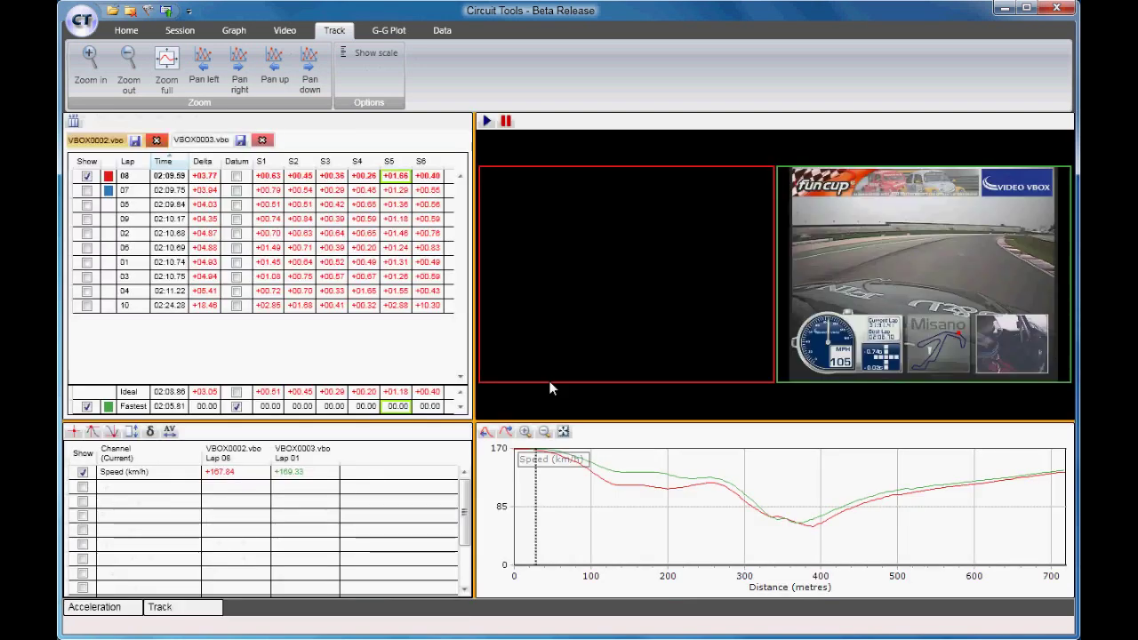
- Maximize and restore the videos, set playback near 130 m, and collapse the ribbon
left_click(537, 472)
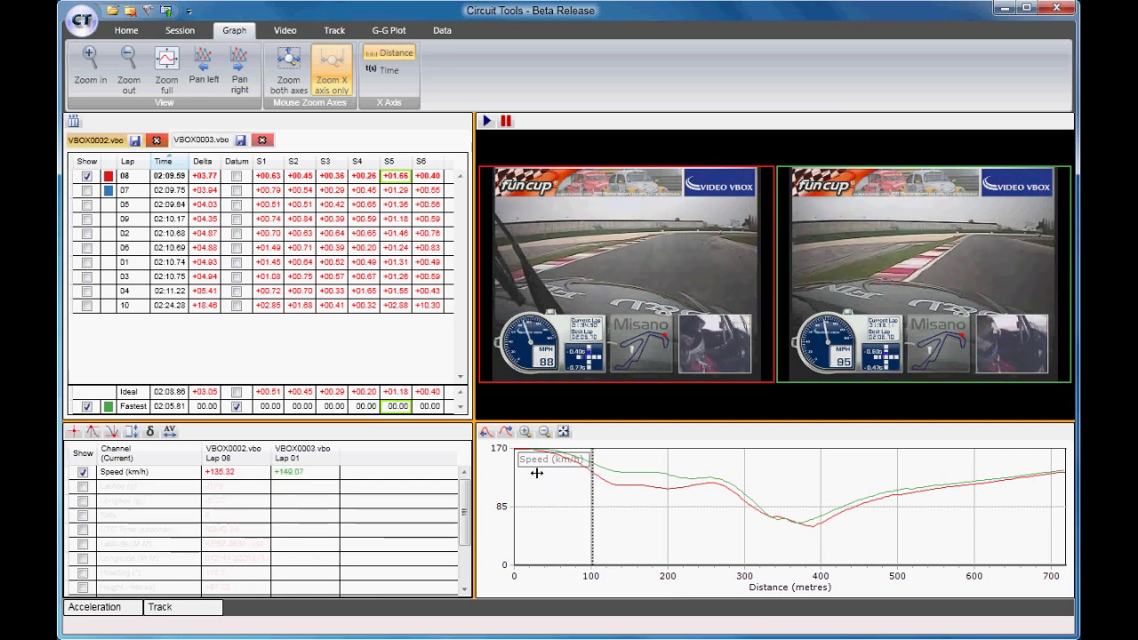
double_click(905, 287)
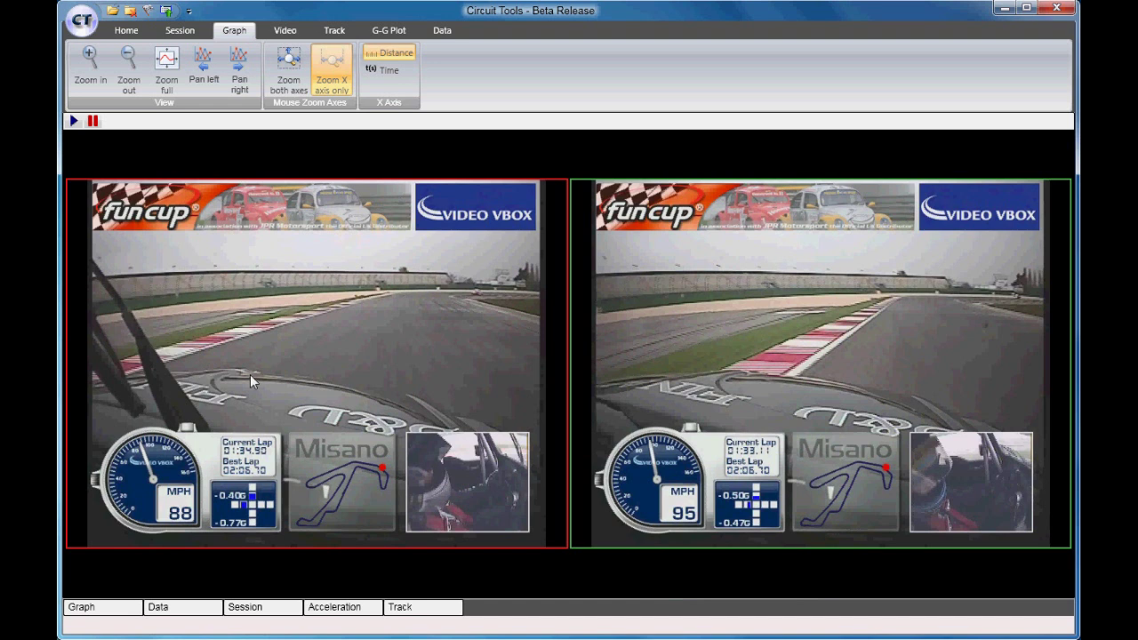
double_click(750, 353)
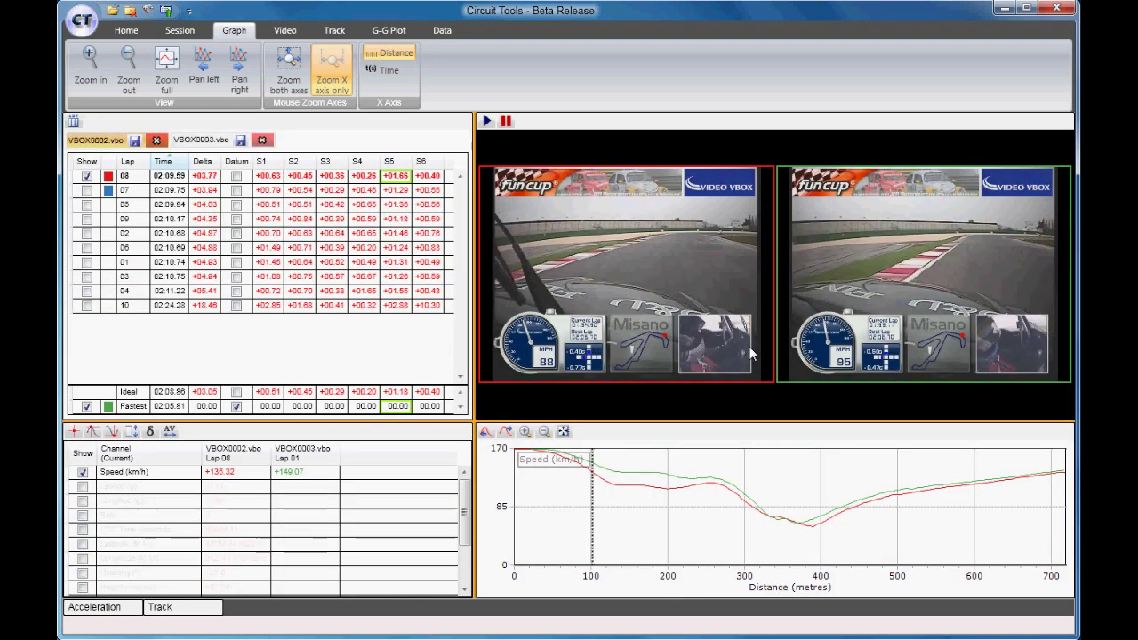
left_click(616, 476)
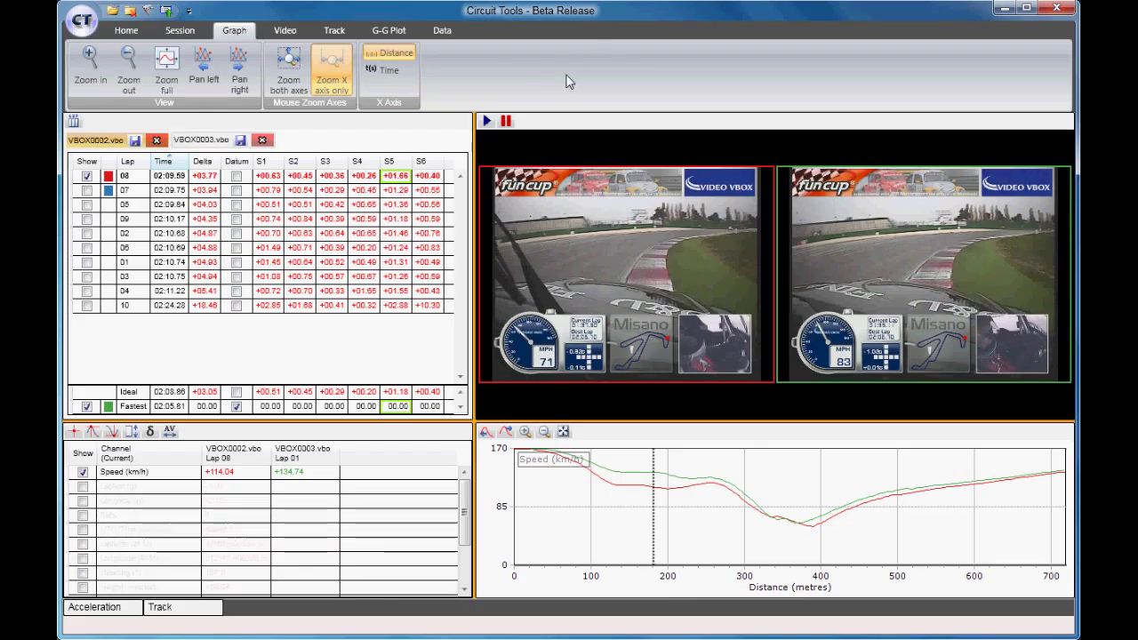
key("ctrl+F1")
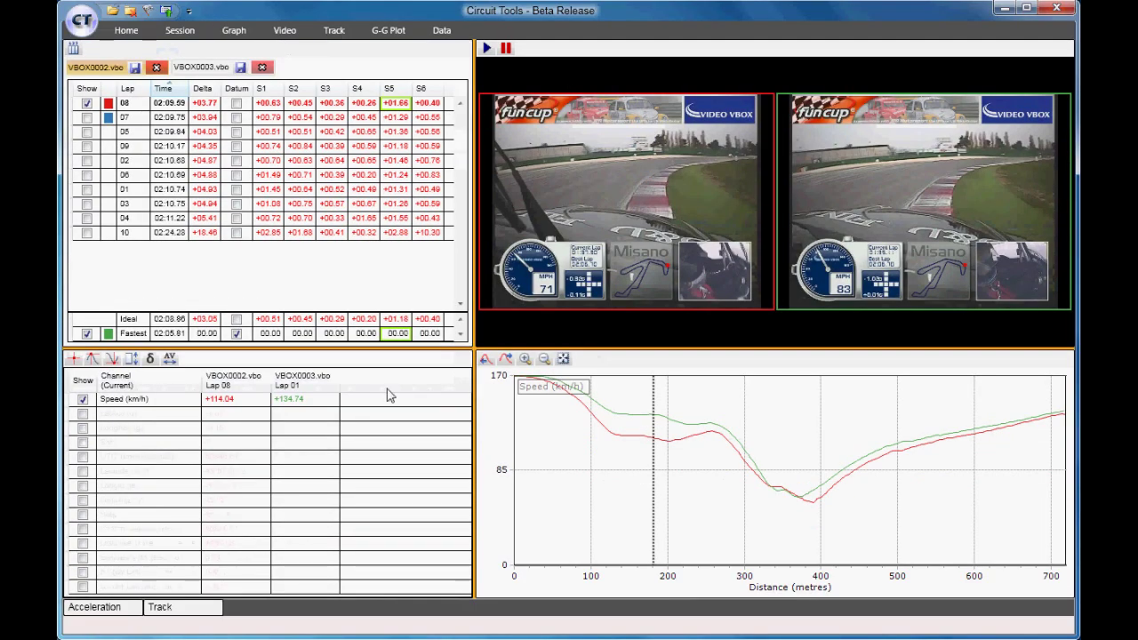
- Add the ΔT (By Lat/Long) channel, check the sector's start and end, then show full lap 08
left_click(83, 587)
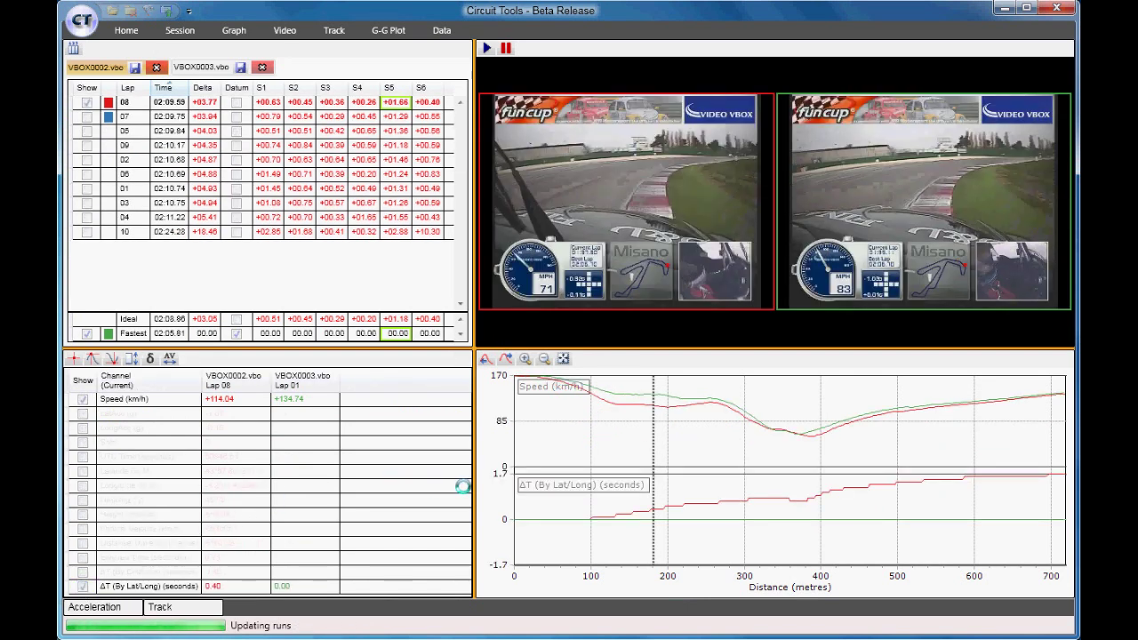
left_click(525, 529)
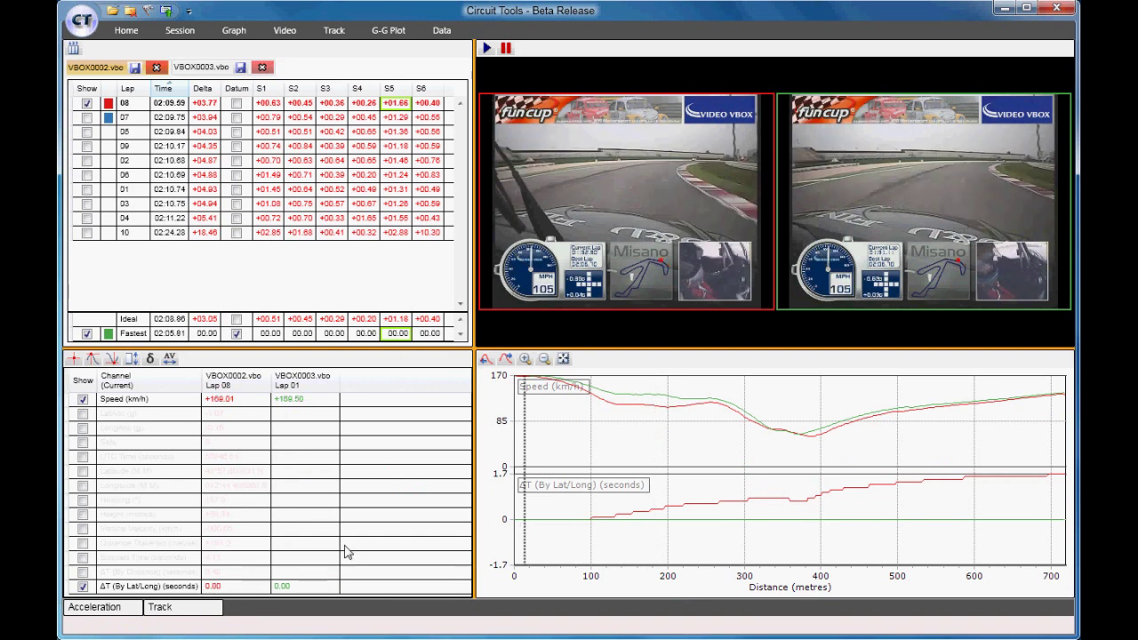
left_click(1053, 491)
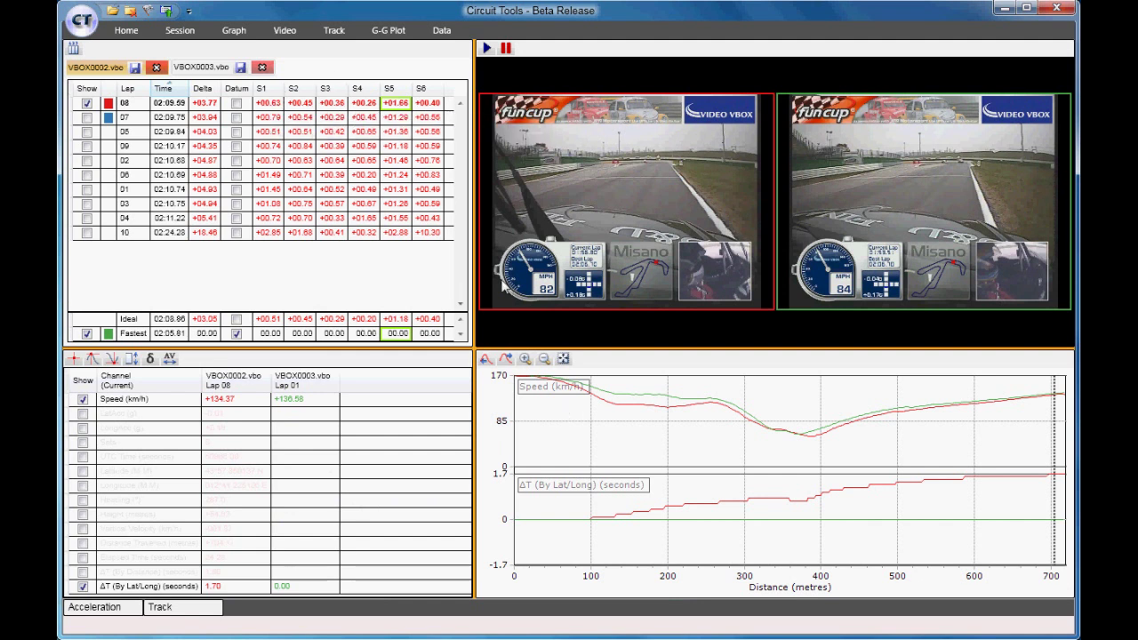
left_click(160, 101)
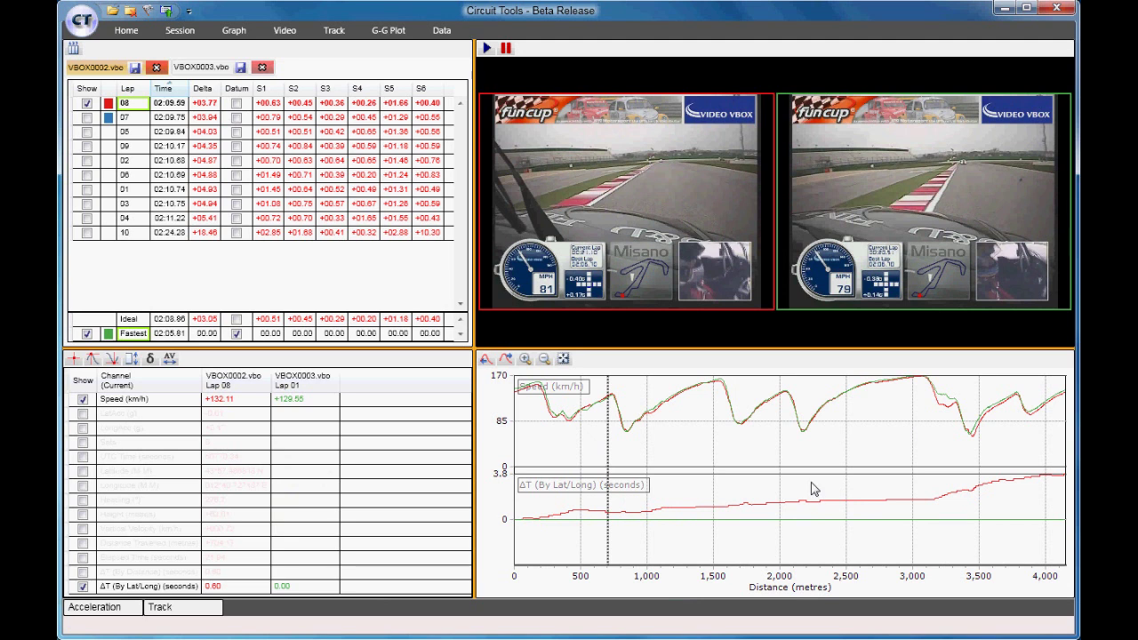
- Jump playback to about 1,700 m and view the red car ahead in maximized videos
left_click(739, 431)
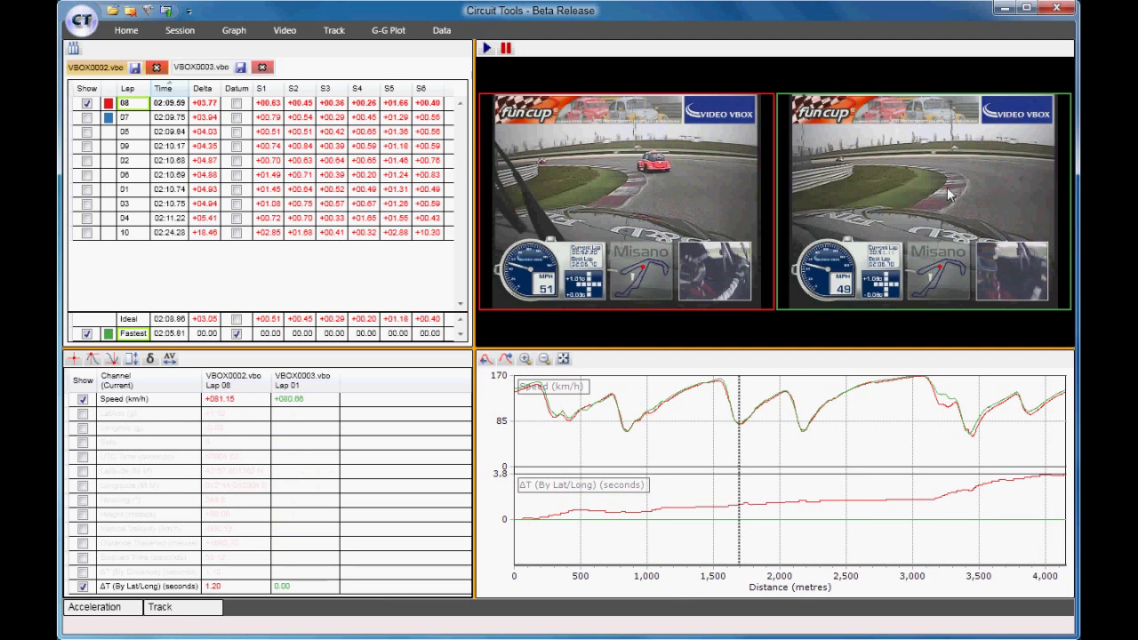
double_click(830, 282)
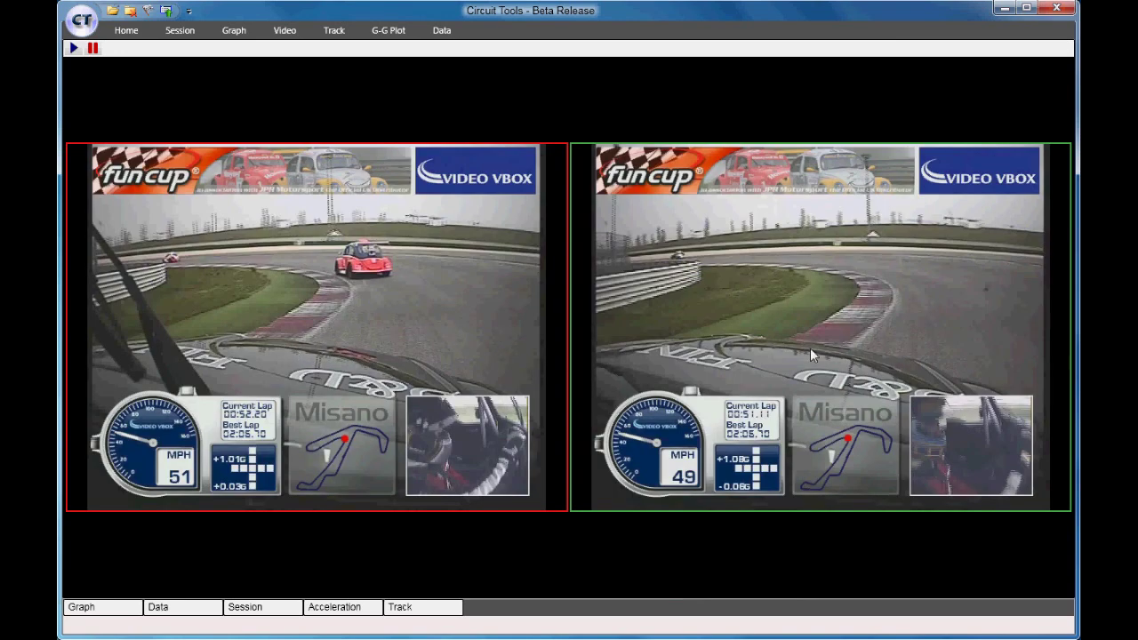
double_click(169, 567)
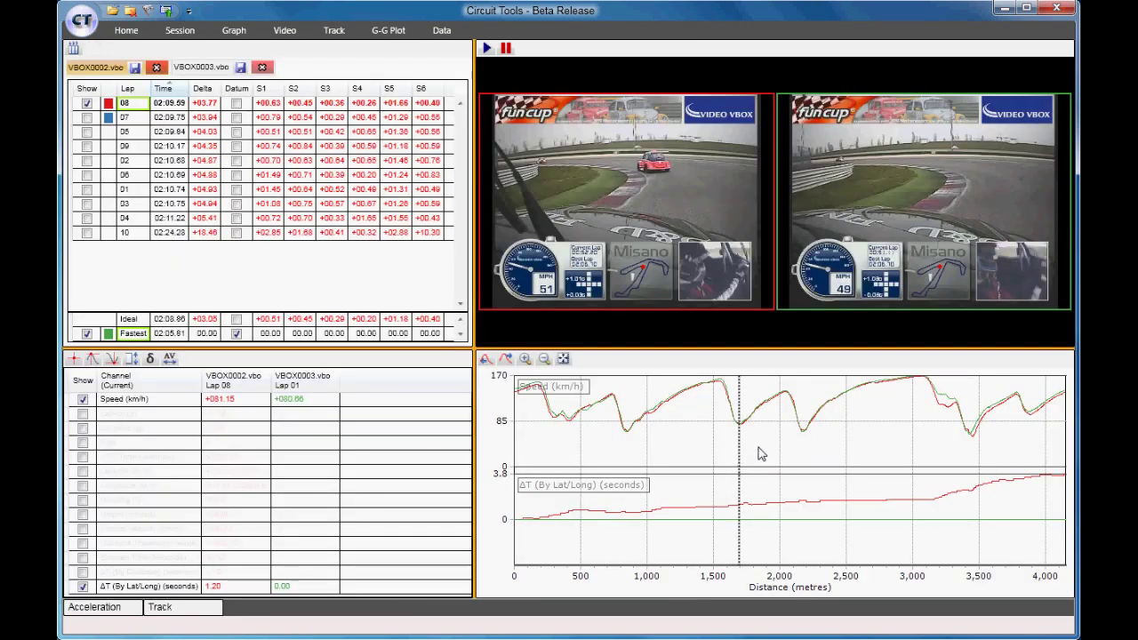
- Zoom the graph into 1,500–2,000 m, then zoom back out to the full lap
left_click_drag(714, 454, 780, 455)
left_click(725, 442)
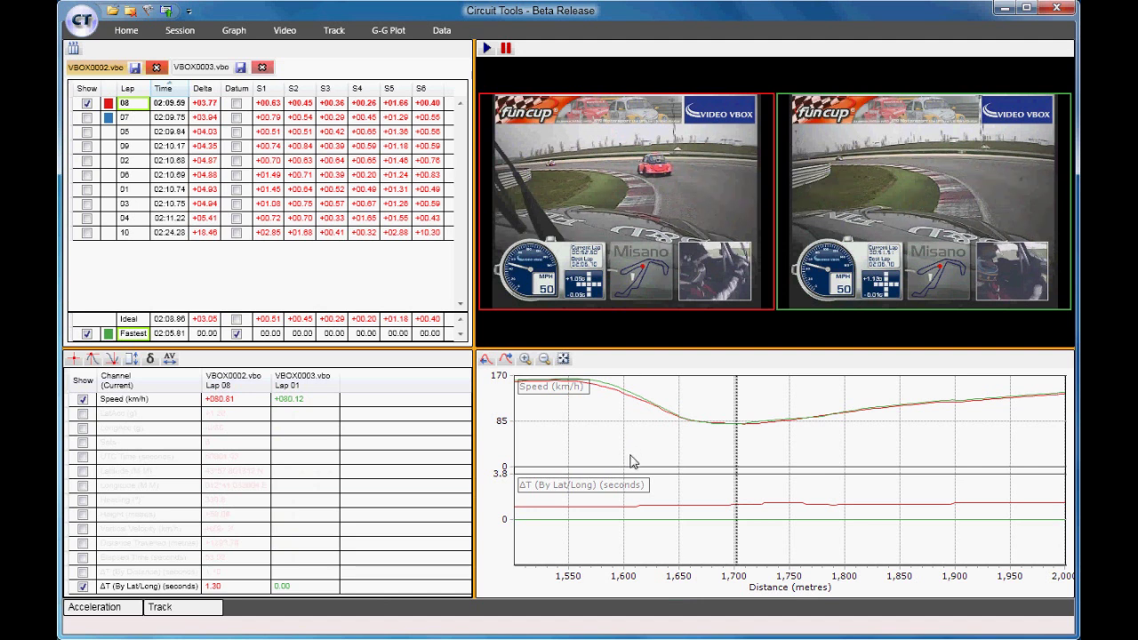
left_click(563, 358)
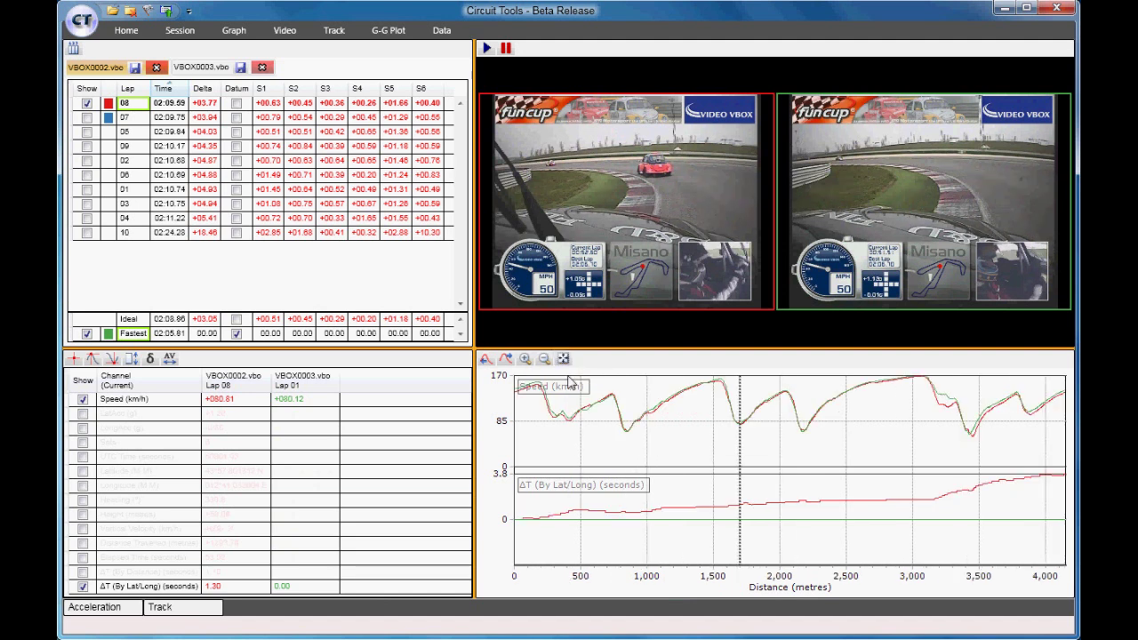
- Jump the synced videos to about 400, 850, 1,680, 2,180 and 3,850 m
left_click(566, 423)
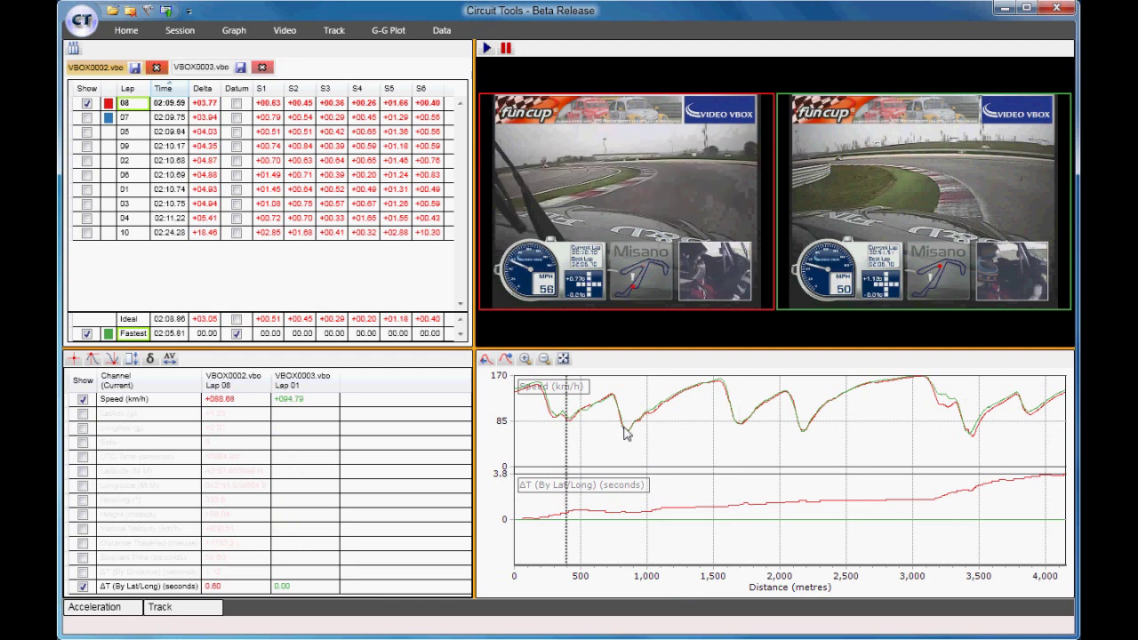
left_click(629, 435)
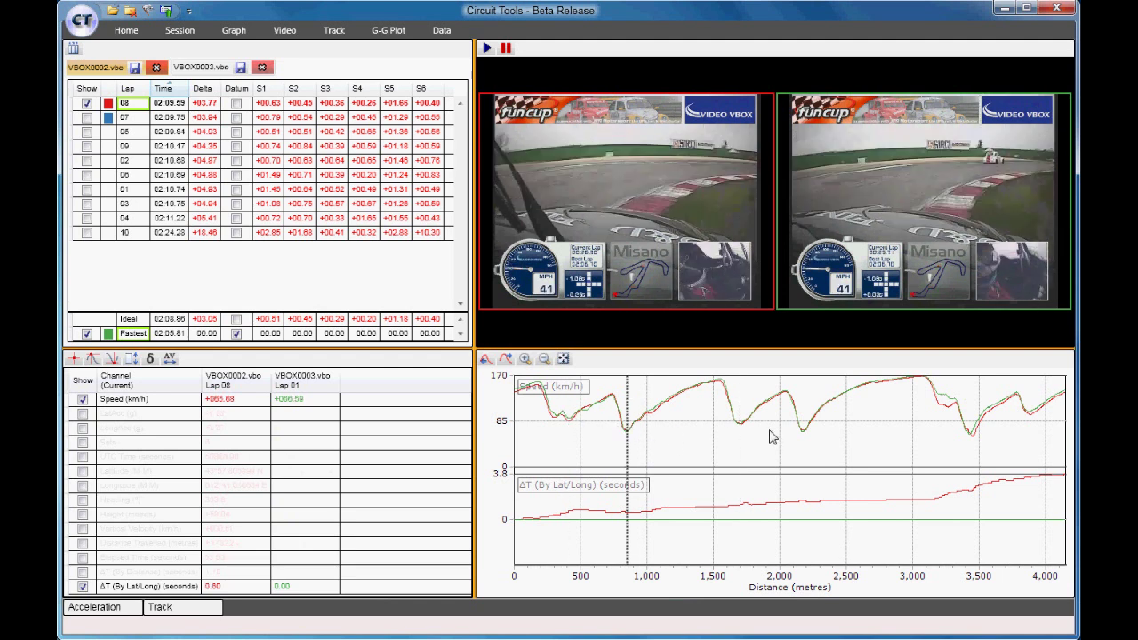
left_click(738, 433)
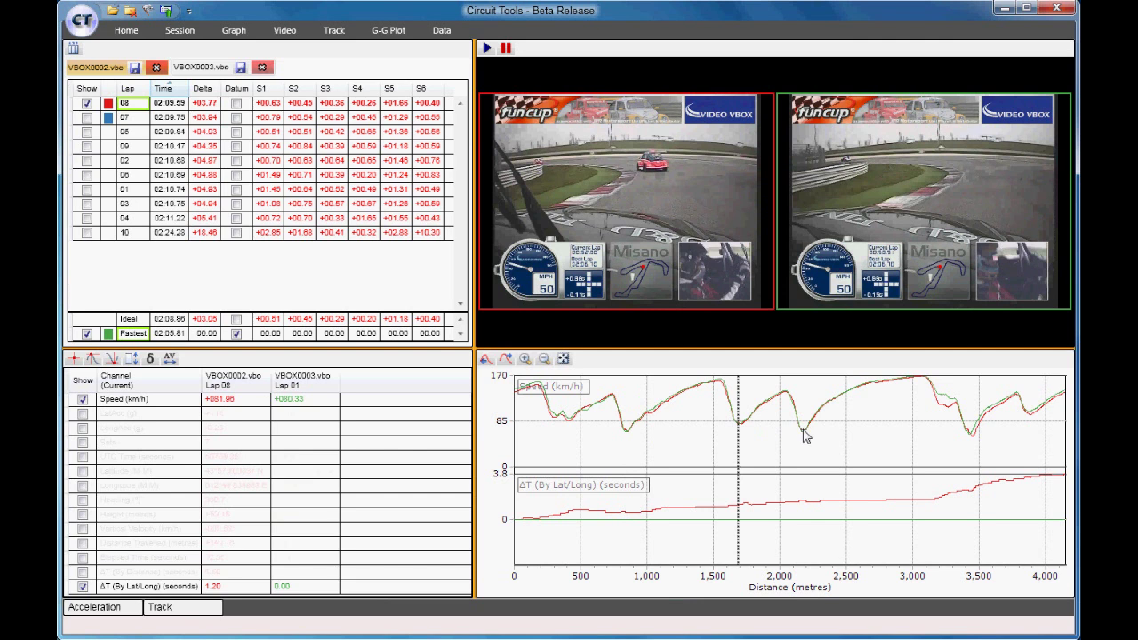
left_click(805, 435)
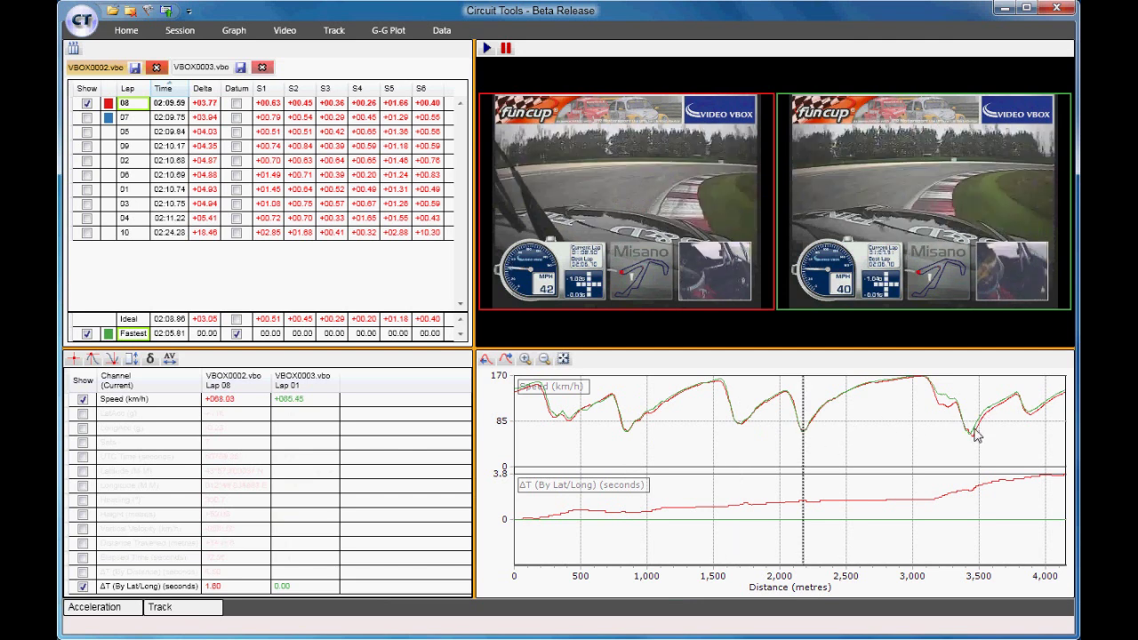
left_click(1033, 420)
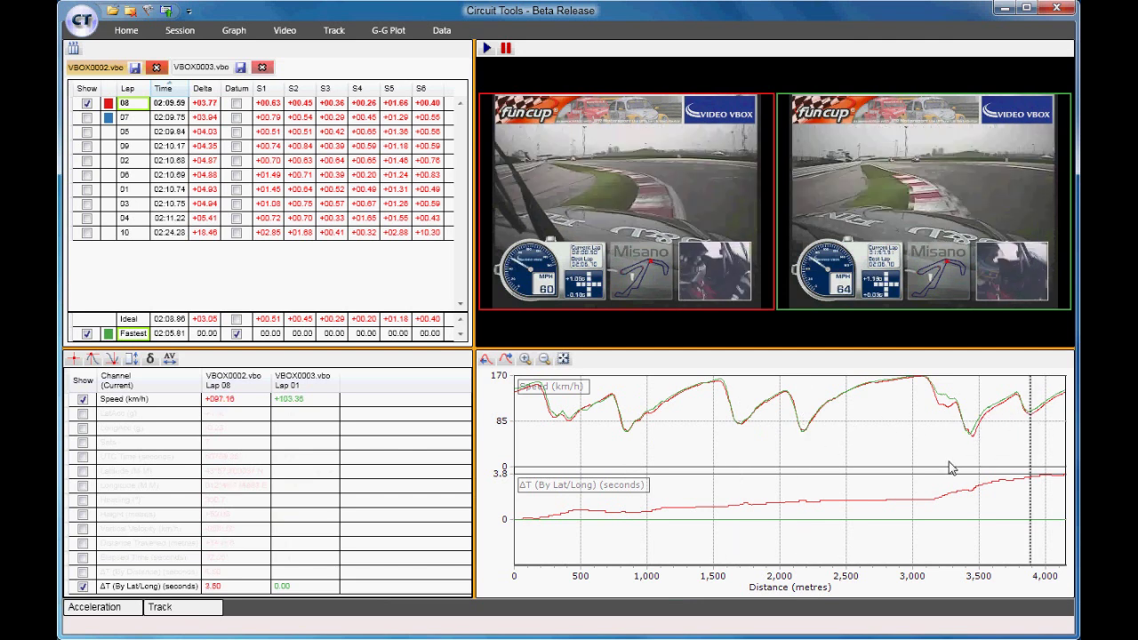